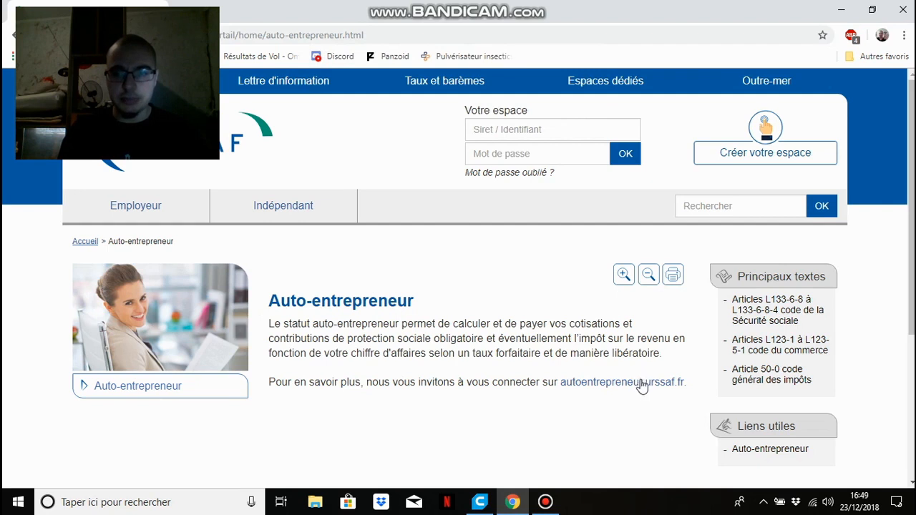
# Open the autoentrepreneur.urssaf.fr site, dismiss the DoNotTrack notice, and open the form to declare a new auto-entreprise.
pyautogui.click(643, 383)
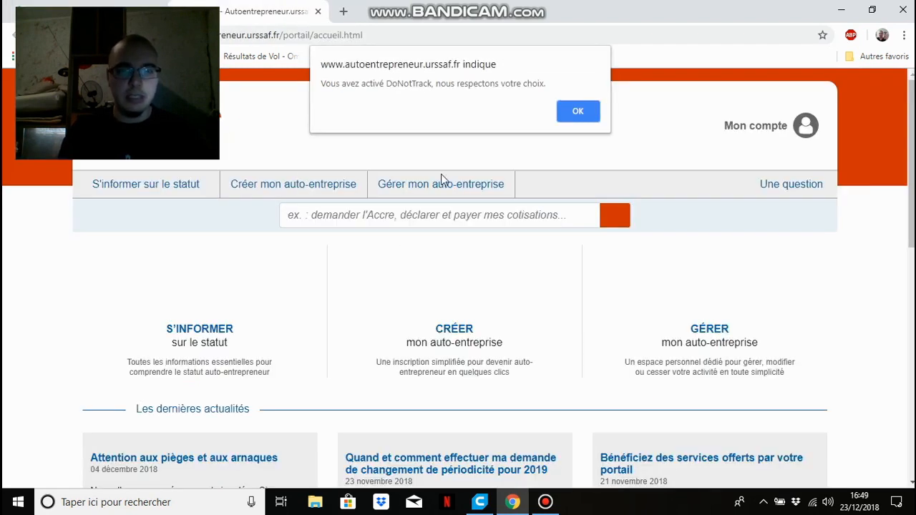
pyautogui.click(577, 112)
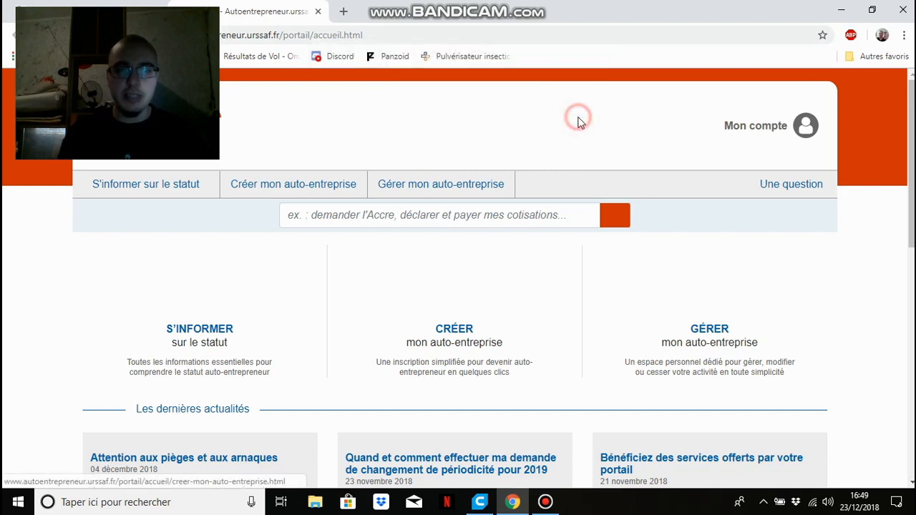
pyautogui.click(463, 344)
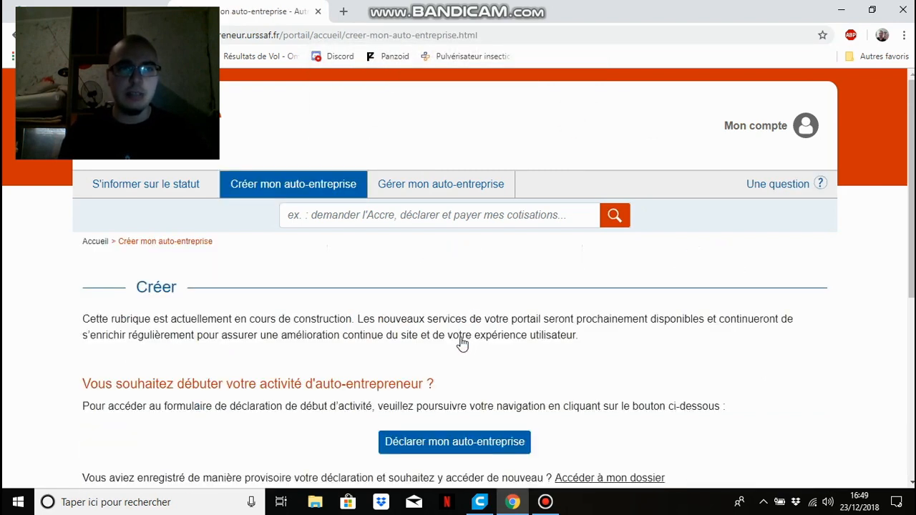
pyautogui.click(452, 445)
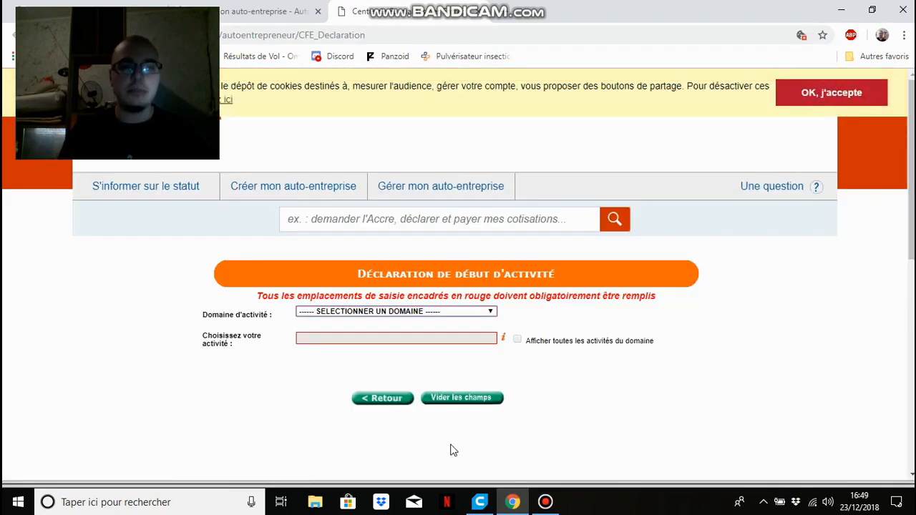
# Set the activity domain to "JE NE CONNAIS PAS MON DOMAINE D'ACTIVITES" and the activity to "DESINTECTISATION (NIDS DE GUEPES, ETC)".
pyautogui.click(462, 313)
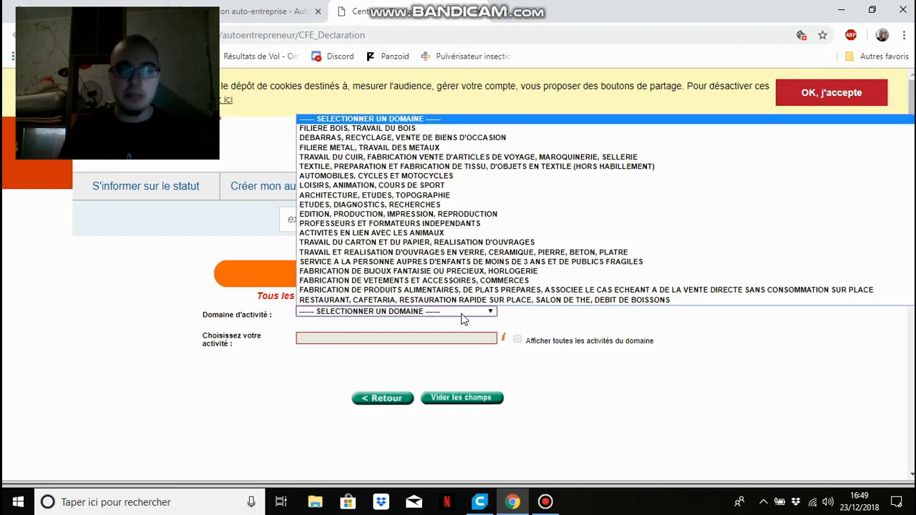
pyautogui.press('Down')
pyautogui.press('Down')
pyautogui.press('Down')
pyautogui.press('Down')
pyautogui.press('Down')
pyautogui.press('Down')
pyautogui.press('Down')
pyautogui.press('Down')
pyautogui.press('Down')
pyautogui.press('Down')
pyautogui.press('Down')
pyautogui.press('Down')
pyautogui.press('Down')
pyautogui.press('Down')
pyautogui.press('Down')
pyautogui.press('Down')
pyautogui.press('Down')
pyautogui.press('Down')
pyautogui.press('Down')
pyautogui.press('Down')
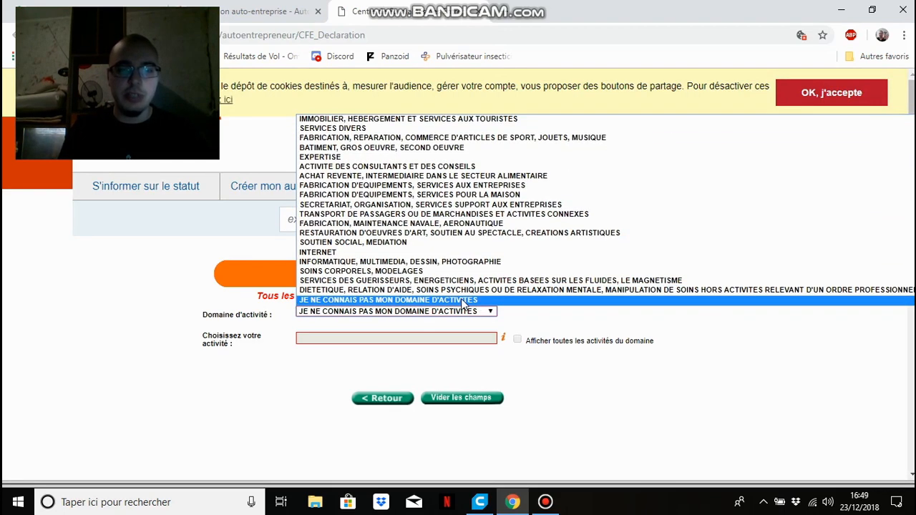
pyautogui.click(464, 301)
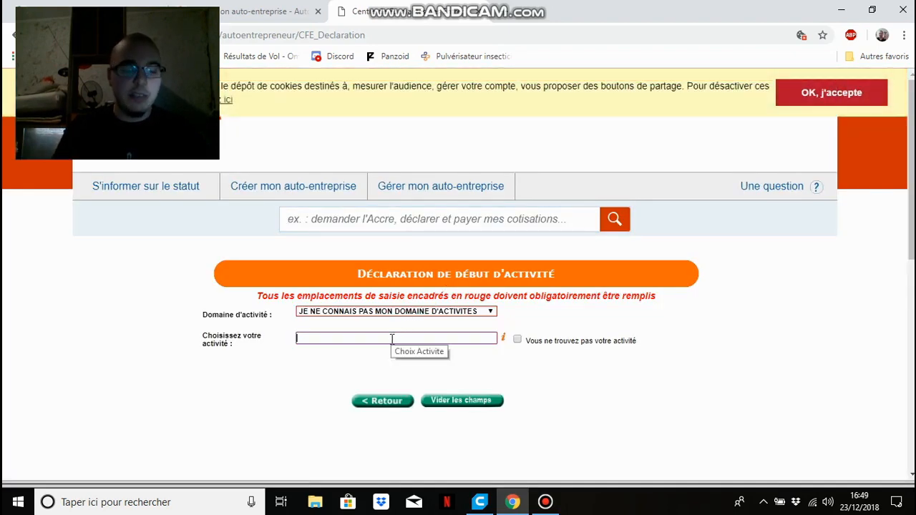
pyautogui.write('DESIN')
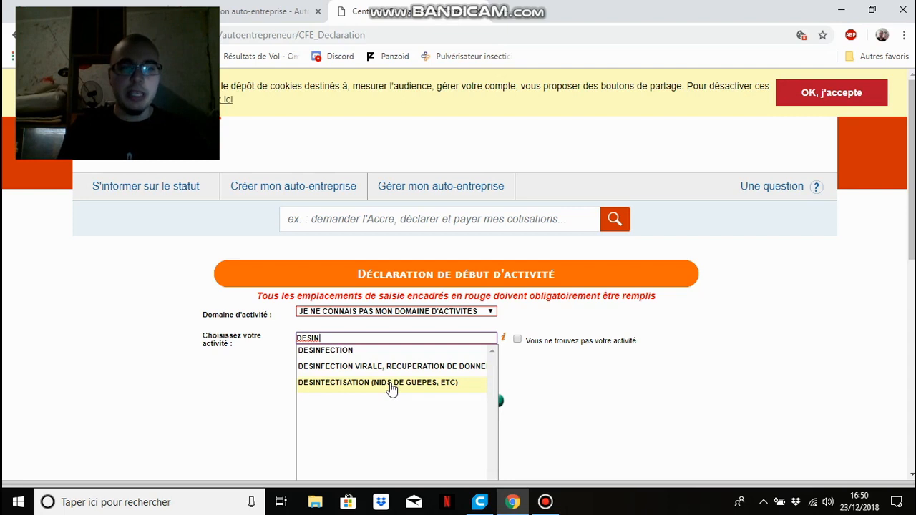
pyautogui.click(391, 385)
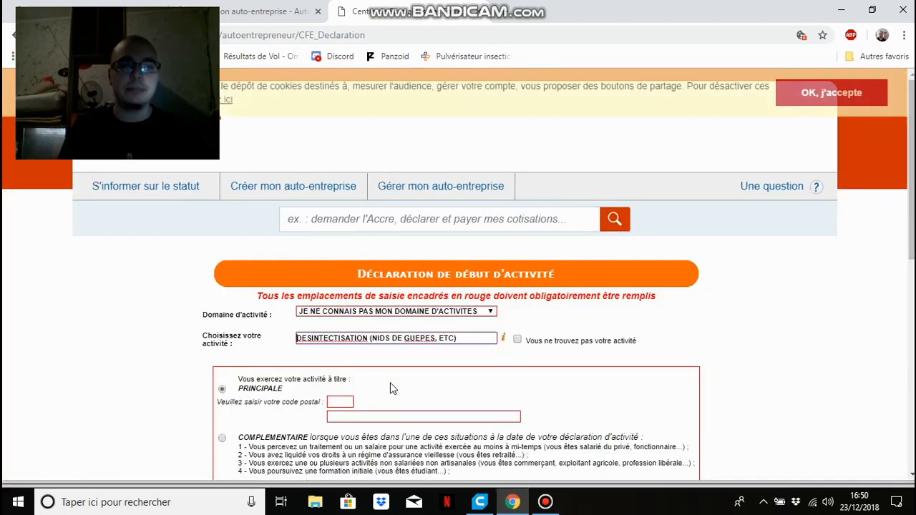
# Enter the postal code and matching commune for the principal activity, then submit the form and accept the redirection to the registration site.
pyautogui.click(341, 401)
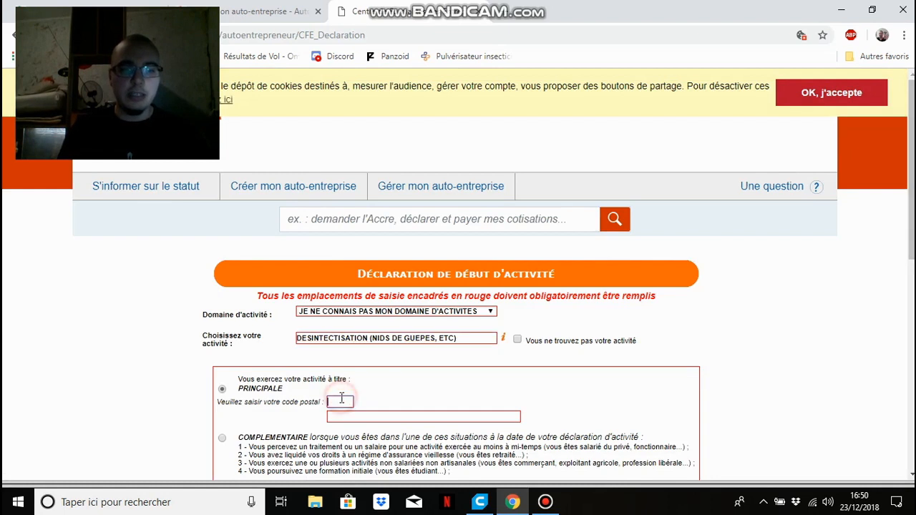
pyautogui.write('57460')
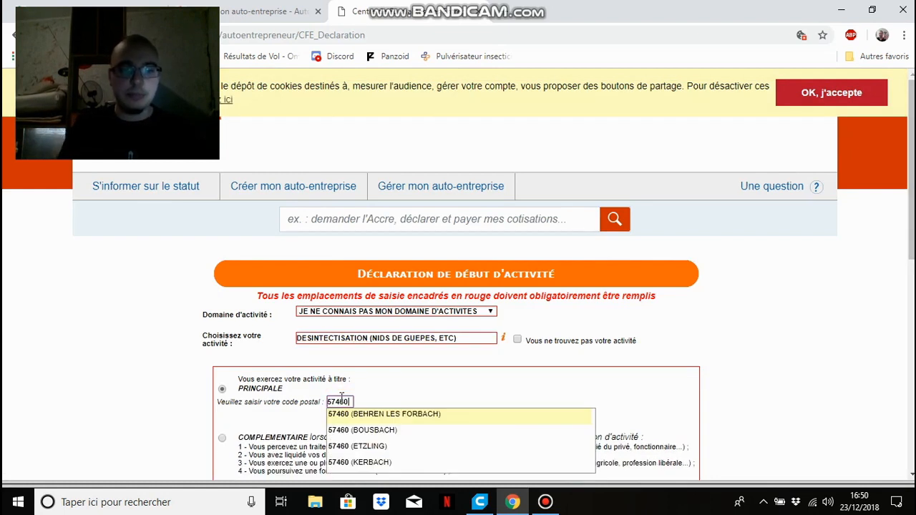
pyautogui.click(354, 415)
pyautogui.scroll(-3, 751, 253)
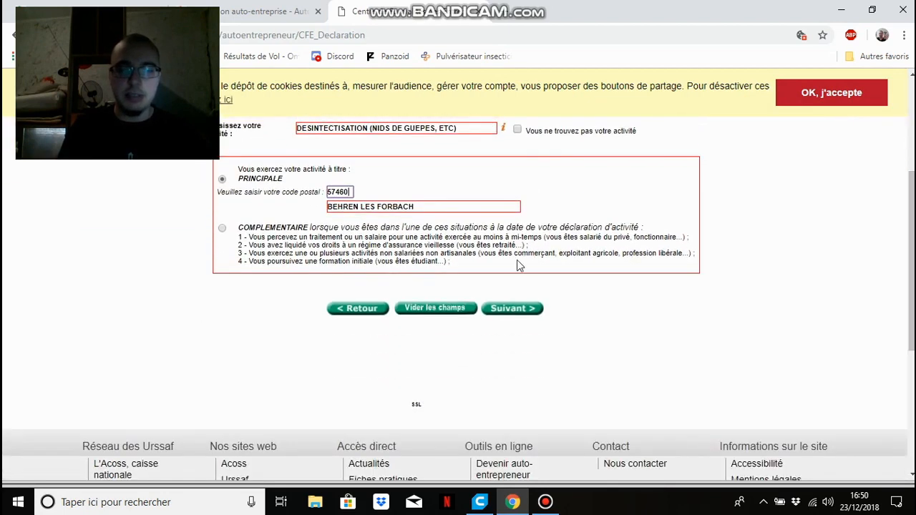
pyautogui.click(513, 309)
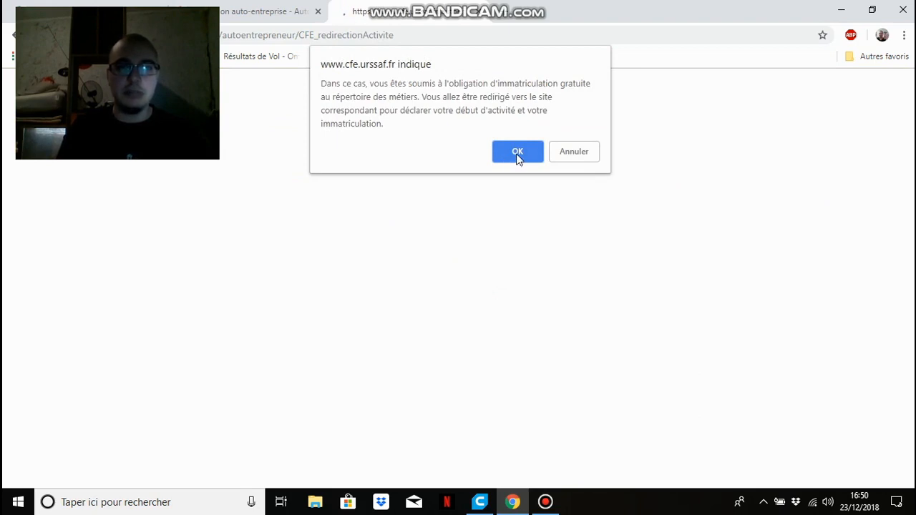
pyautogui.click(517, 153)
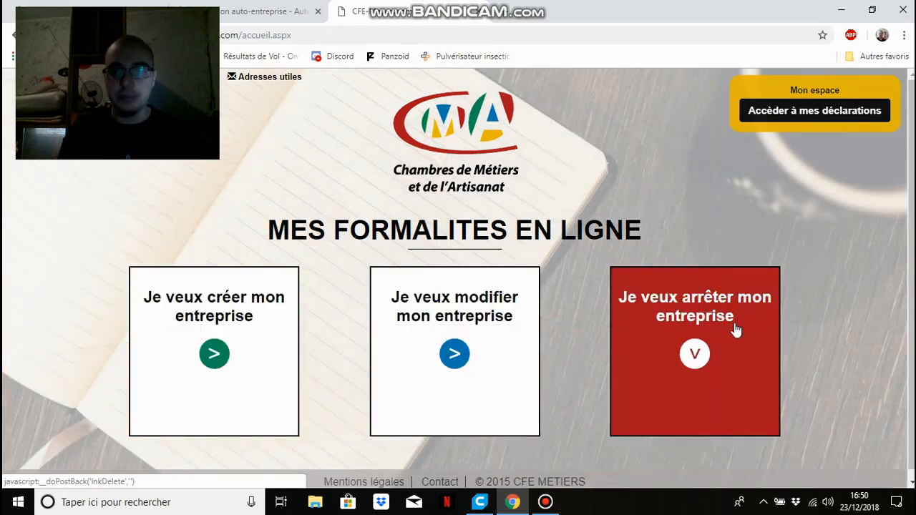
# Choose to create a business through CFE-Métiers and sign in with the prefilled account credentials.
pyautogui.moveTo(205, 323)
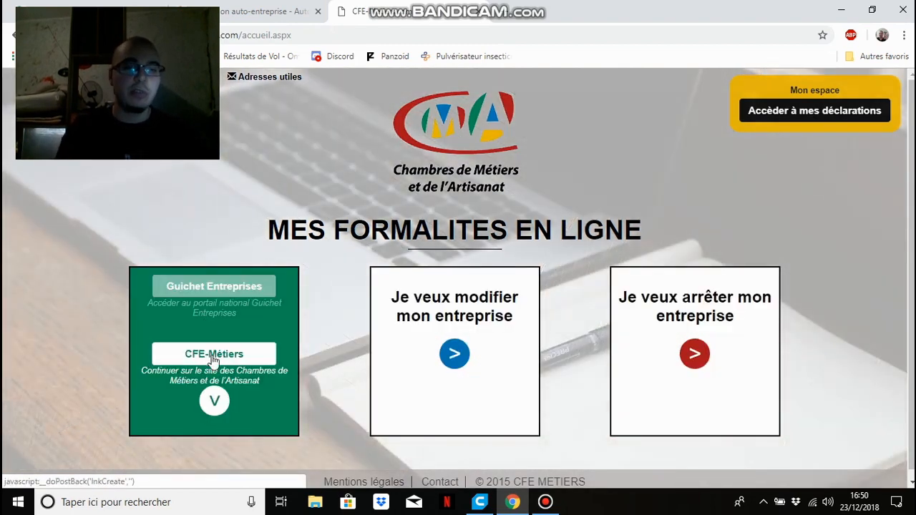
pyautogui.click(213, 358)
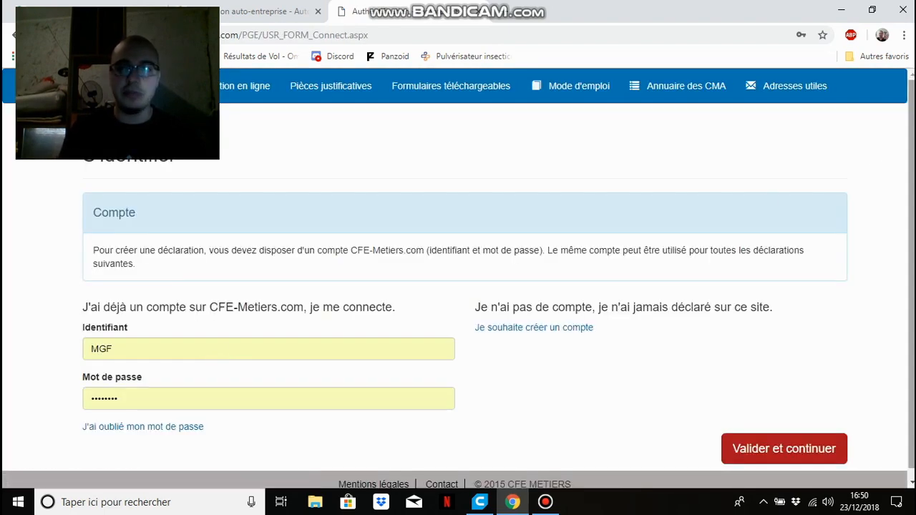
pyautogui.scroll(-1, 910, 279)
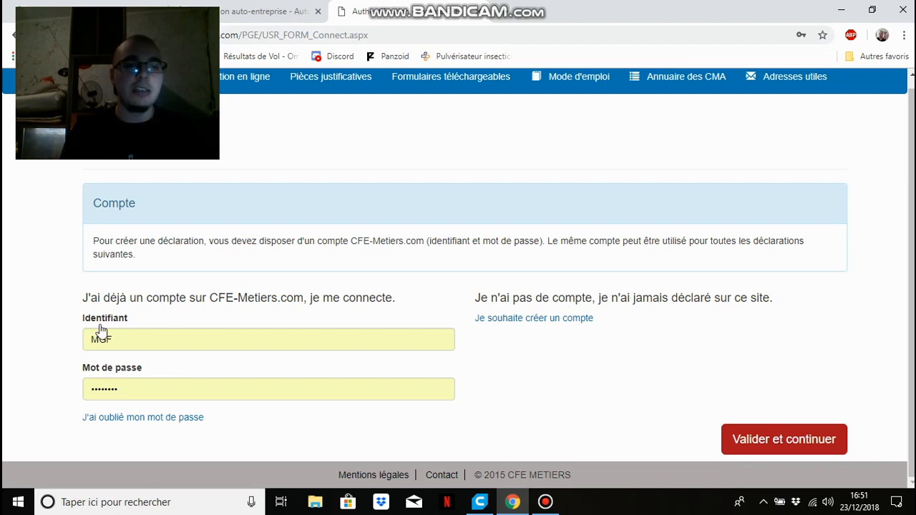
pyautogui.click(779, 439)
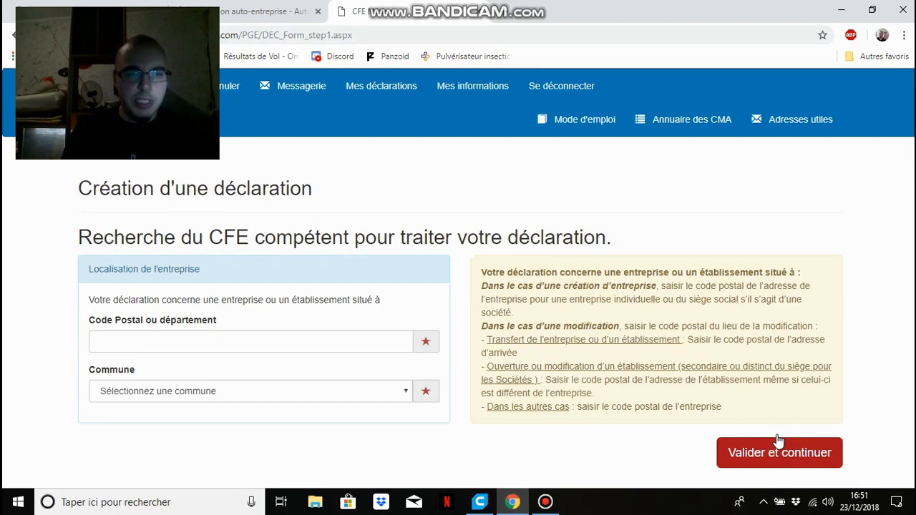
# Fill in the business location with the saved postal code and commune, validate it, and choose an "entreprise individuelle".
pyautogui.click(288, 346)
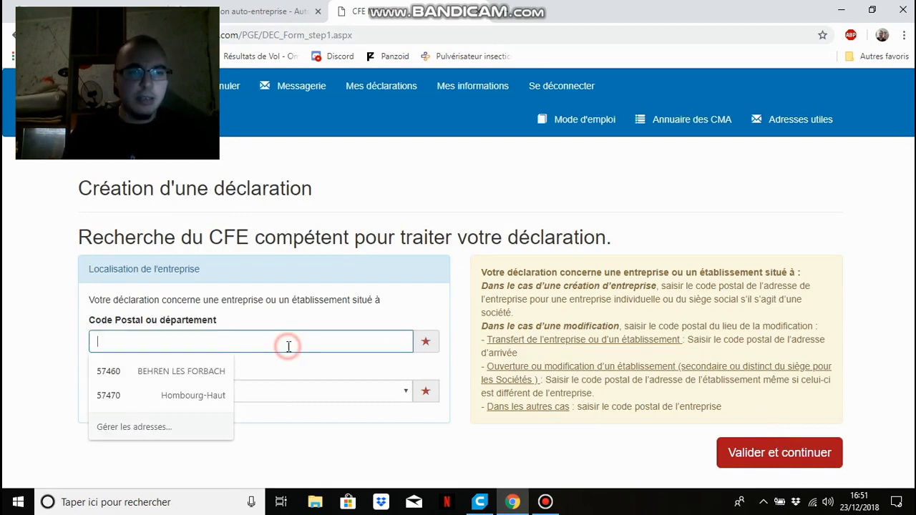
pyautogui.click(214, 372)
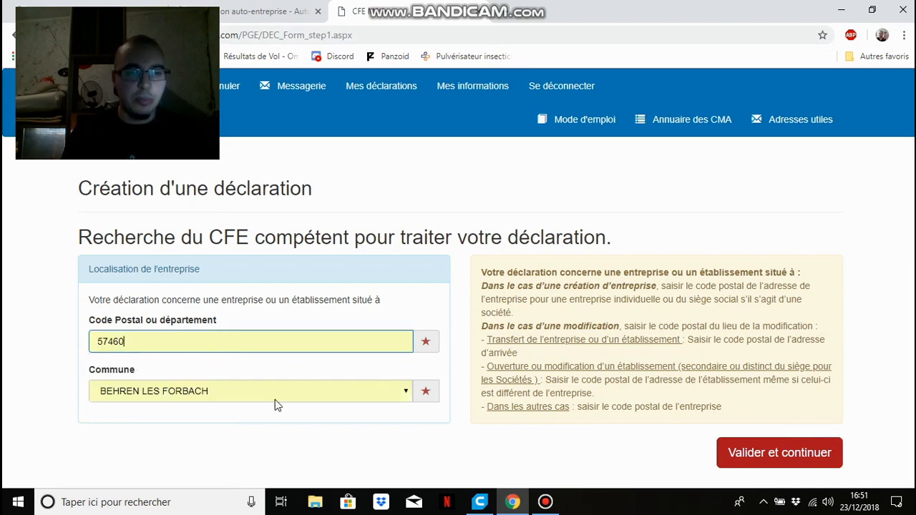
pyautogui.click(772, 461)
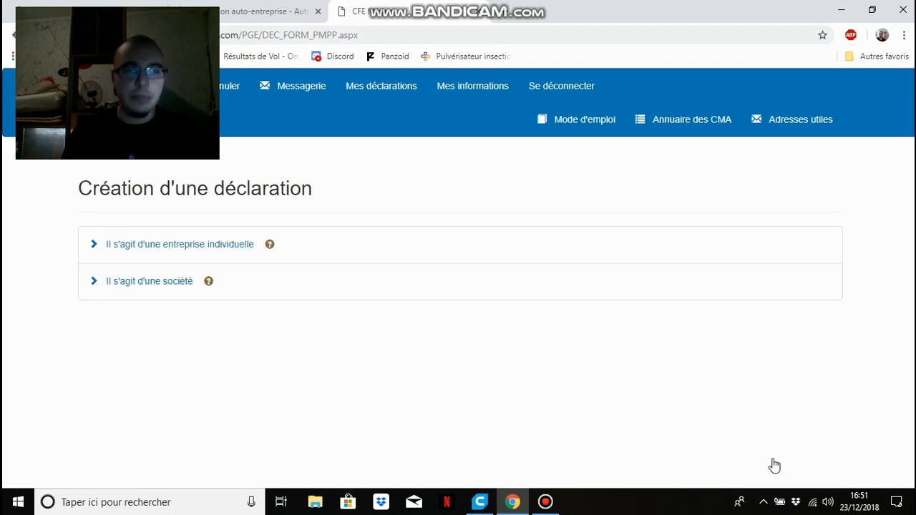
pyautogui.click(201, 248)
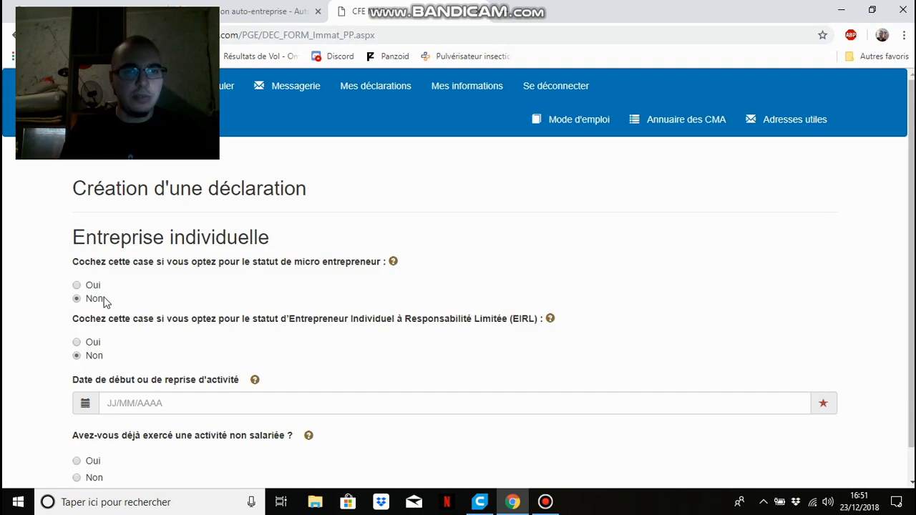
# Opt for micro-entrepreneur status with "Oui" and set the activity start date to 01/01/2019.
pyautogui.click(77, 285)
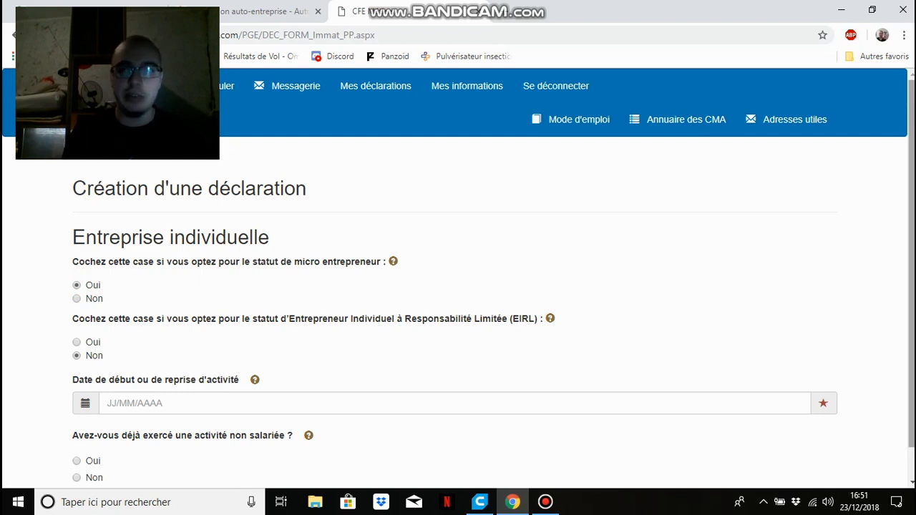
pyautogui.scroll(-1, 894, 286)
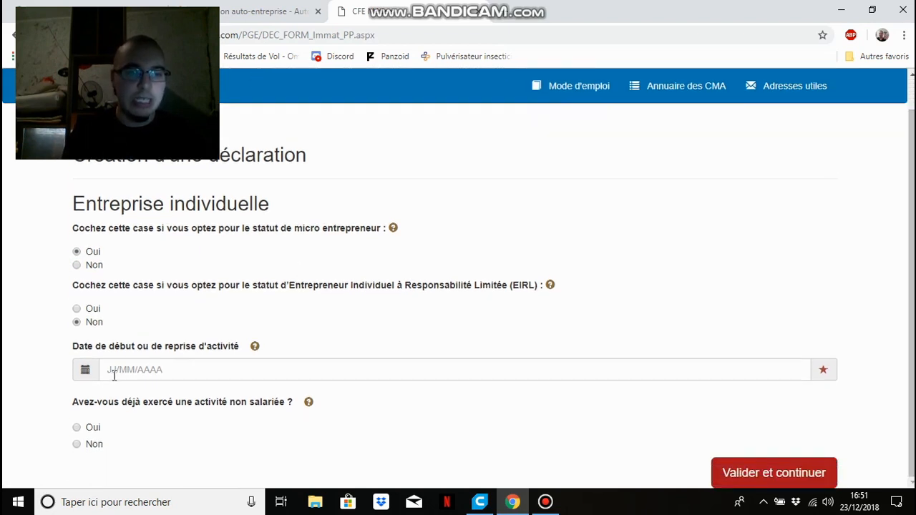
pyautogui.click(127, 376)
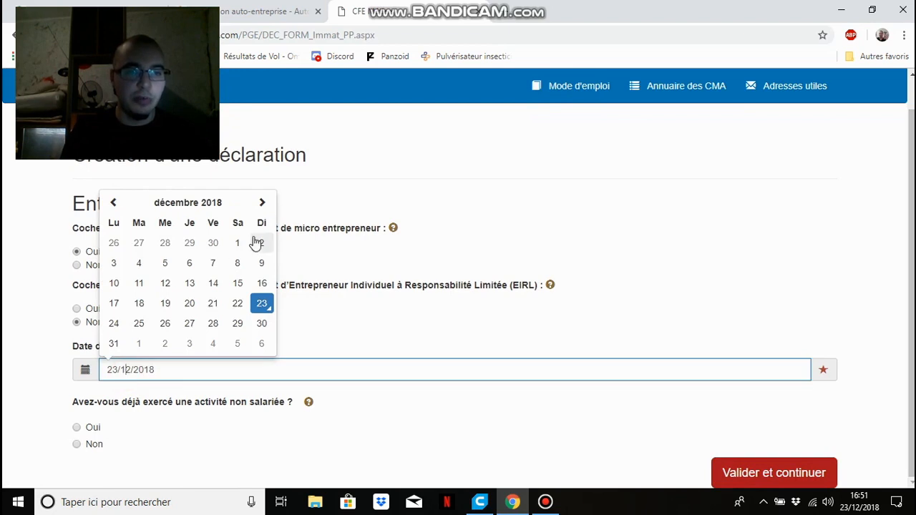
pyautogui.click(262, 204)
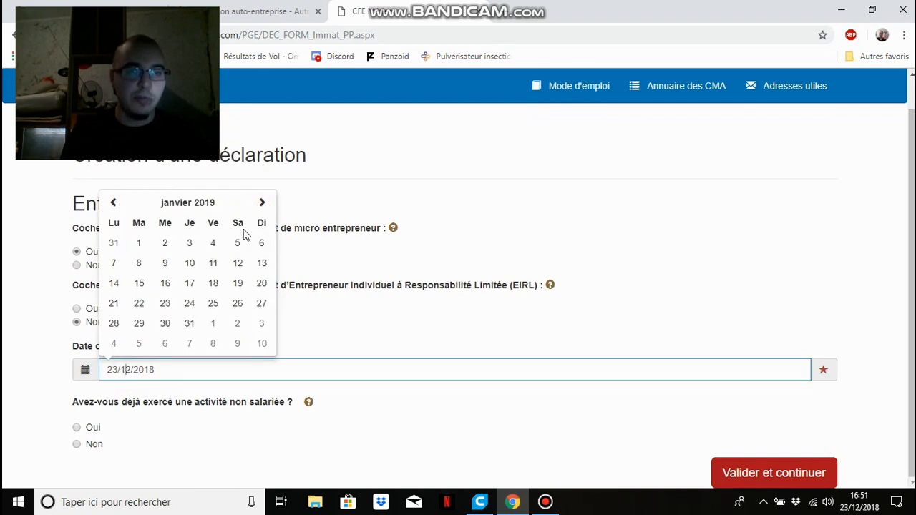
pyautogui.click(139, 243)
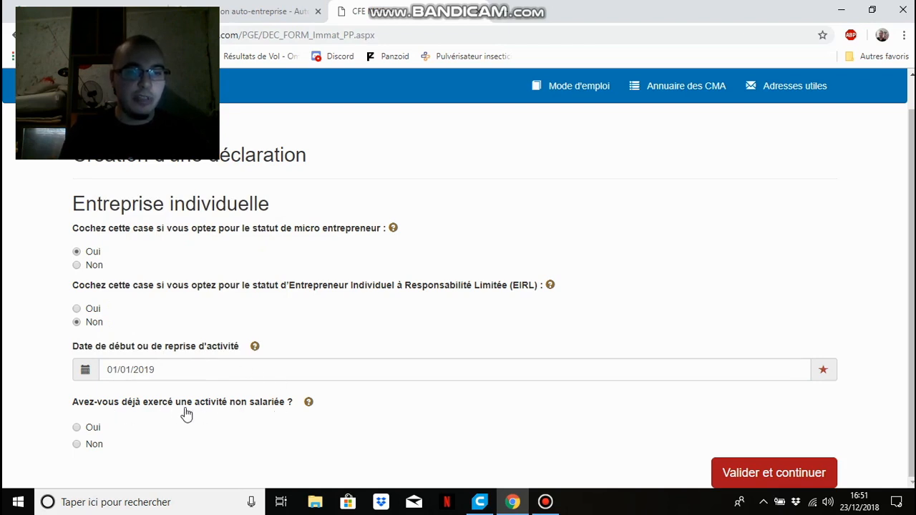
# Answer "Non" to having already exercised a non-salaried activity, validate the page, and accept and submit the legal conditions.
pyautogui.click(77, 448)
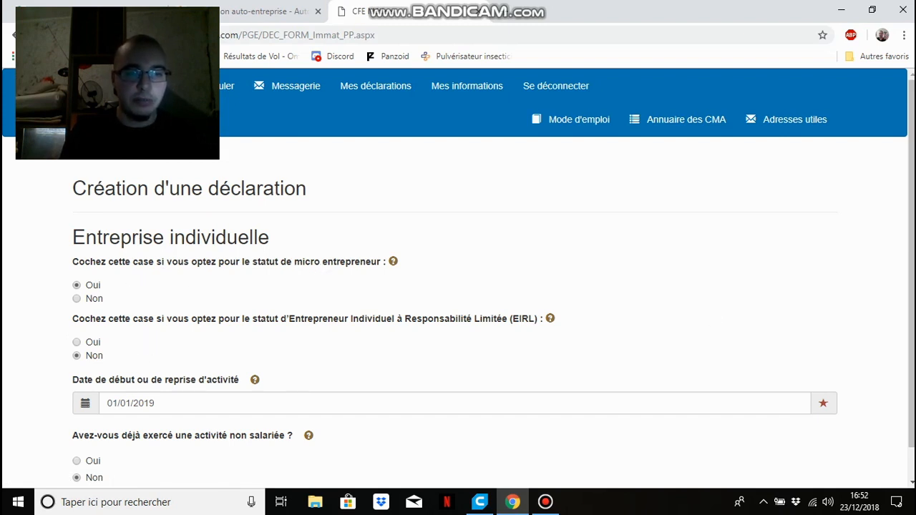
pyautogui.scroll(-1, 449, 345)
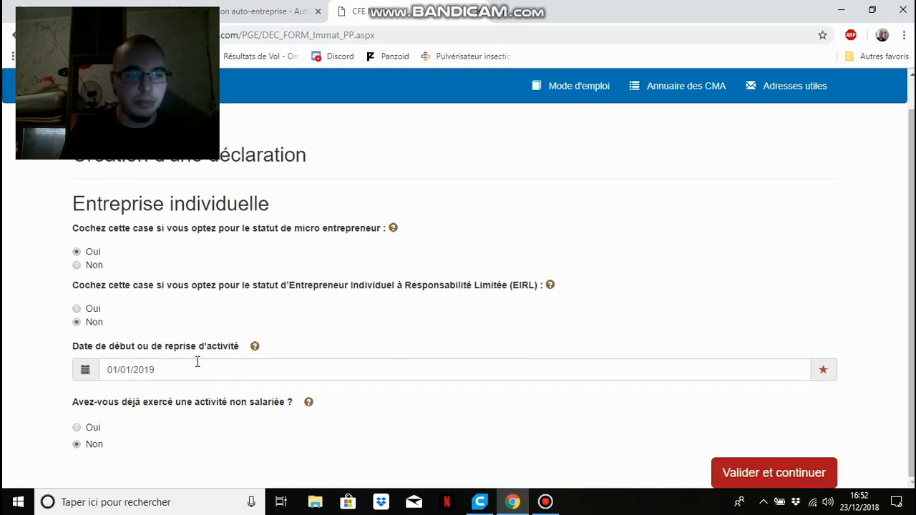
pyautogui.click(807, 475)
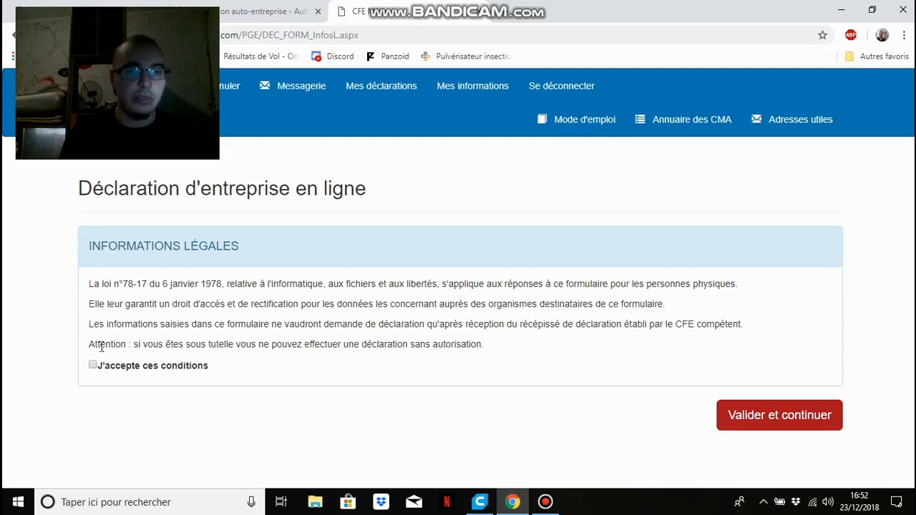
pyautogui.click(94, 366)
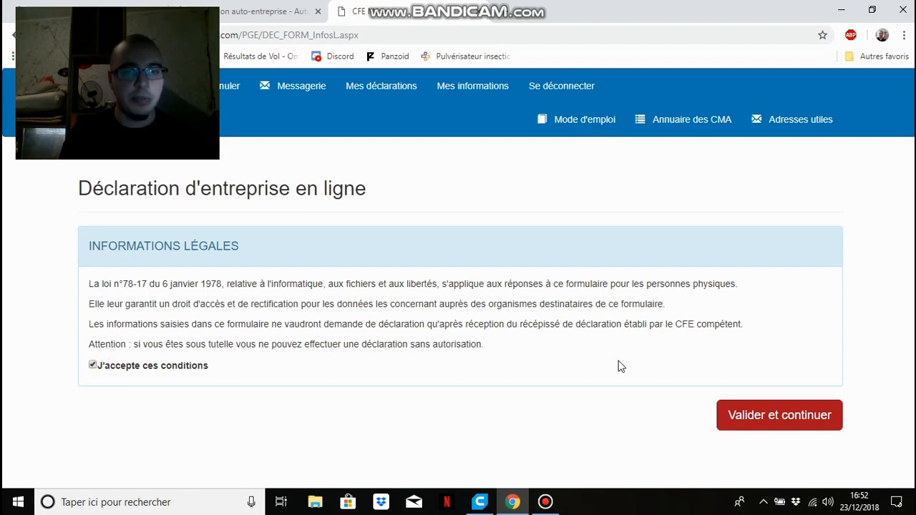
pyautogui.click(763, 423)
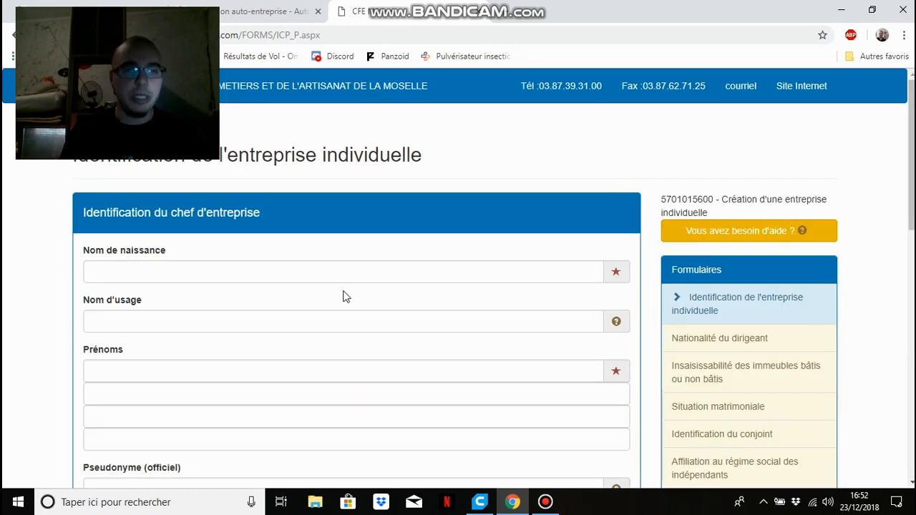
# Autofill the business head's name fields from a saved address entry and reduce the birth name to the surname only.
pyautogui.click(241, 267)
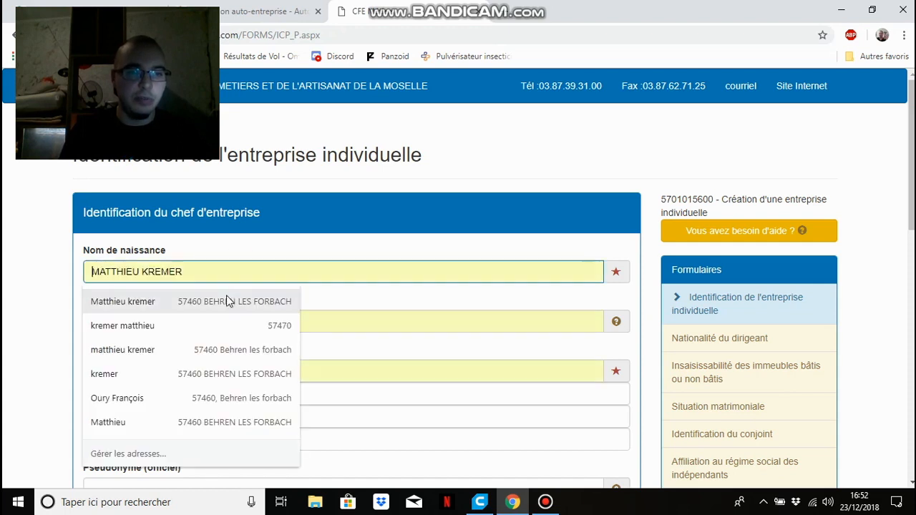
pyautogui.click(226, 298)
pyautogui.click(145, 273)
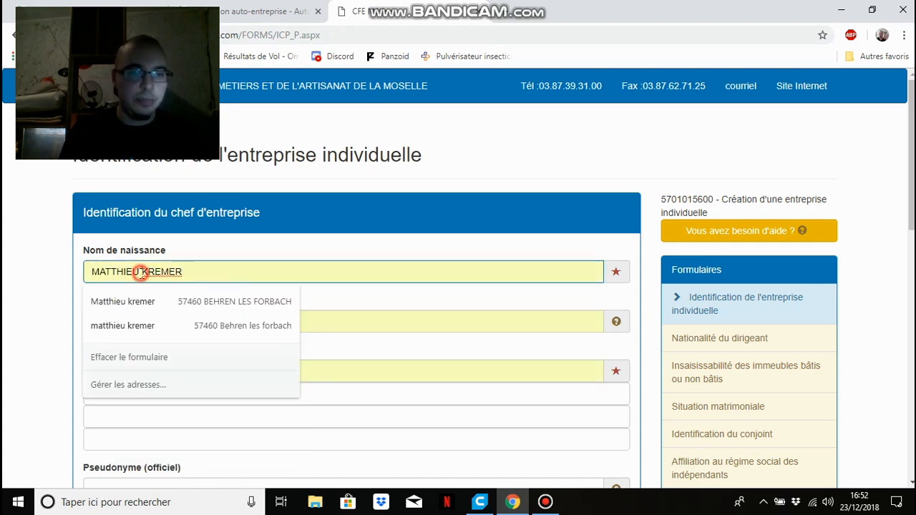
pyautogui.press('BackSpace')
pyautogui.press('BackSpace')
pyautogui.press('BackSpace')
pyautogui.press('BackSpace')
pyautogui.press('BackSpace')
pyautogui.press('BackSpace')
pyautogui.press('BackSpace')
pyautogui.press('BackSpace')
pyautogui.press('BackSpace')
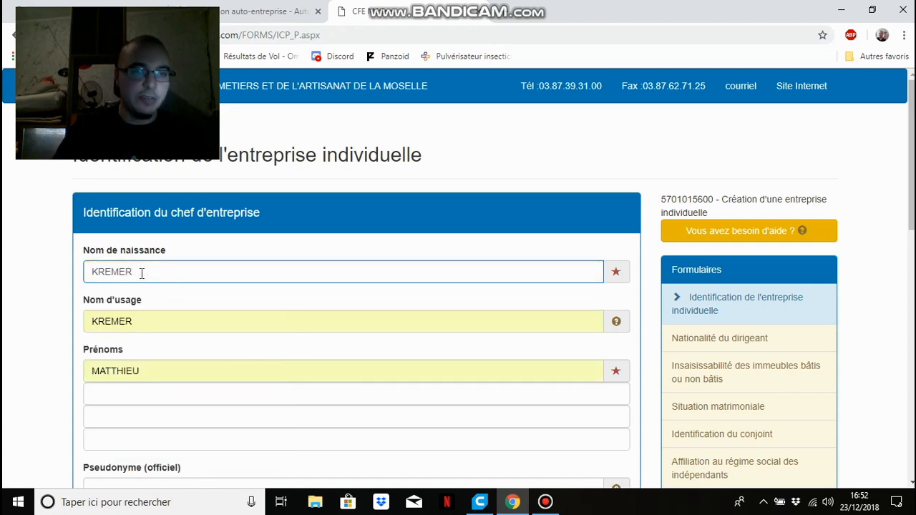
# Enter "MGF" as the business head's official pseudonym.
pyautogui.scroll(-3, 203, 229)
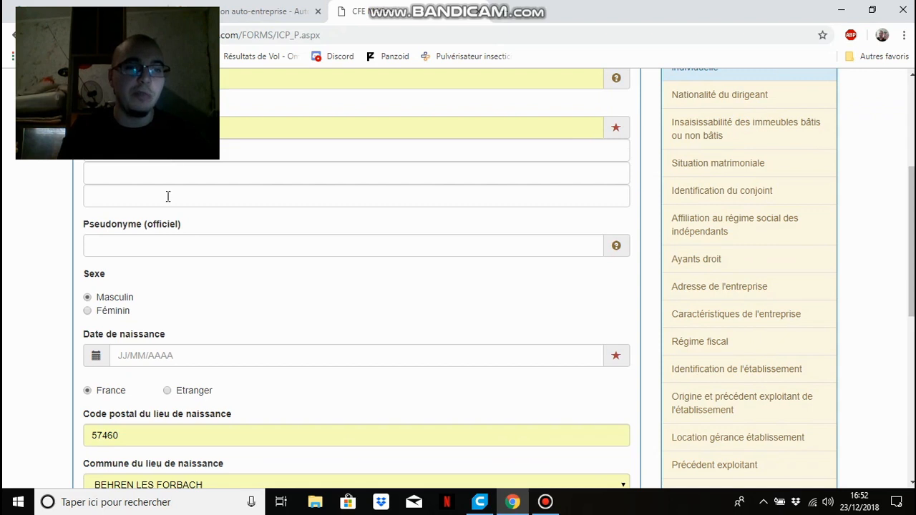
pyautogui.click(163, 242)
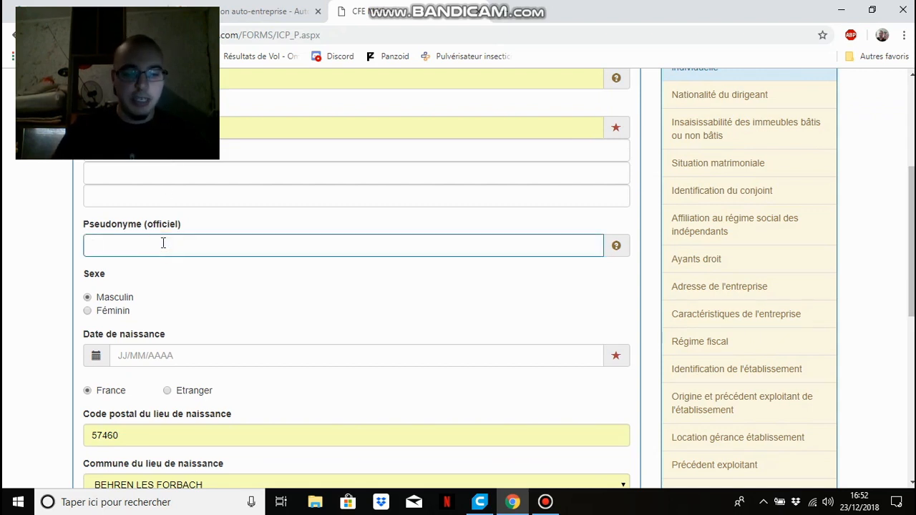
pyautogui.write('MGF')
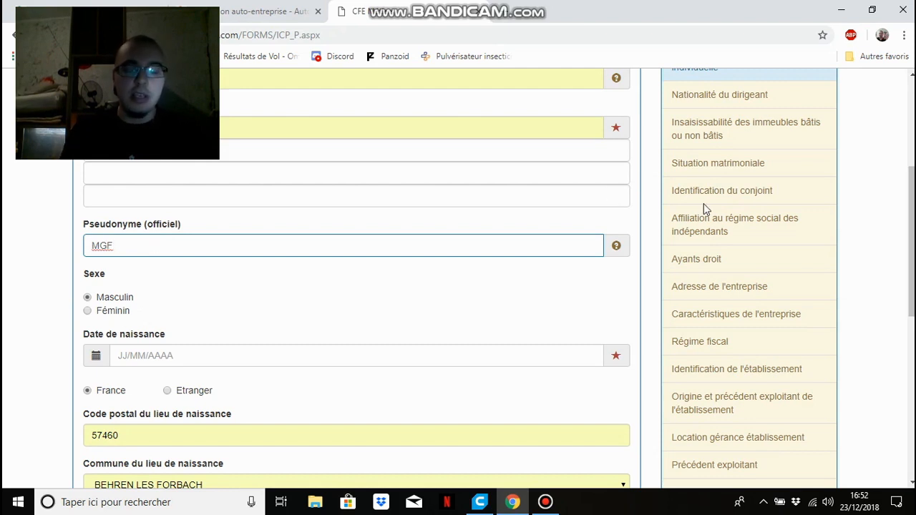
# Fill in the business head's date of birth from the saved entry and proceed to the end of the identification form.
pyautogui.scroll(-2, 458, 279)
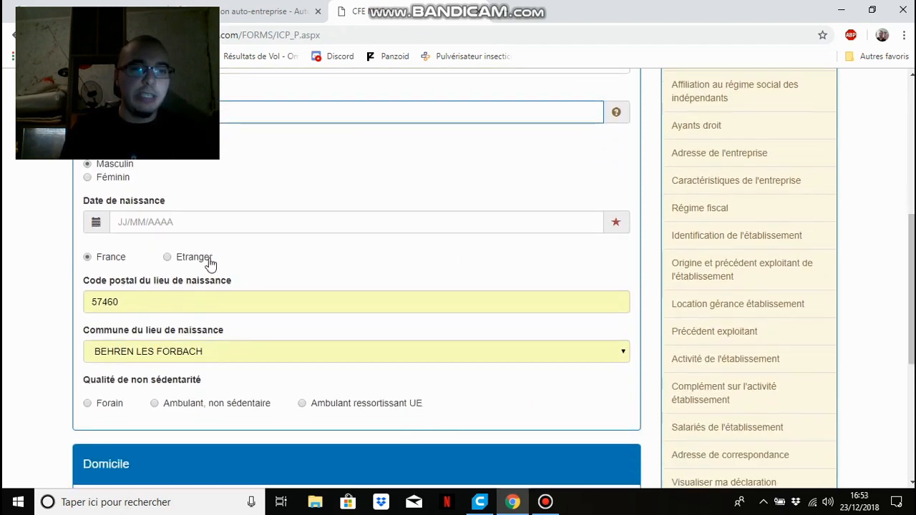
pyautogui.click(178, 223)
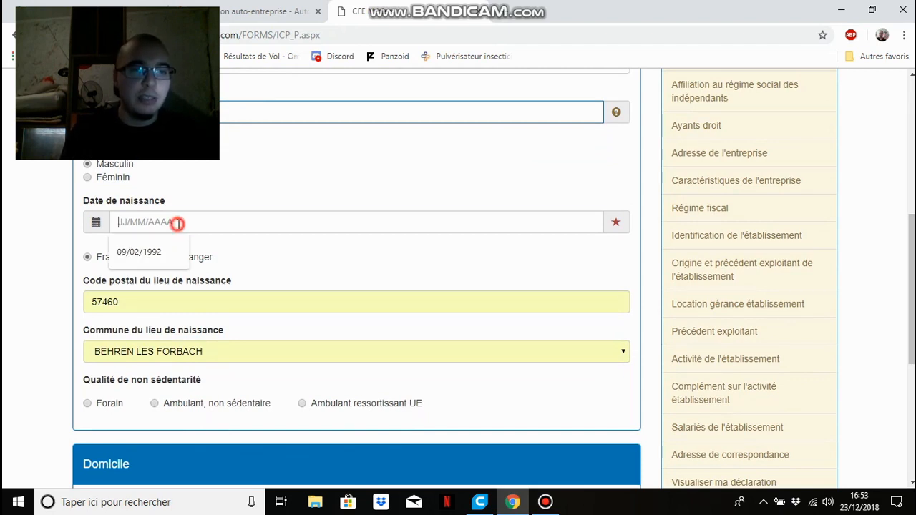
pyautogui.click(172, 254)
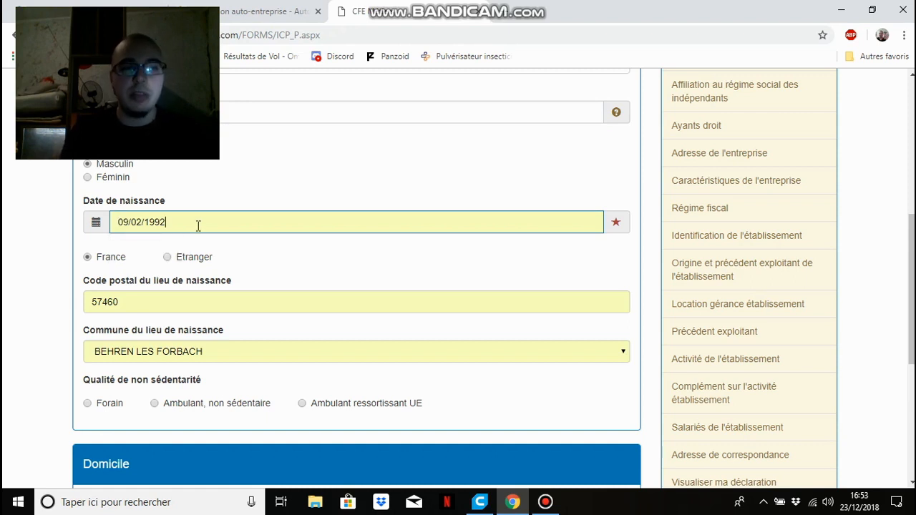
pyautogui.moveTo(912, 250); pyautogui.dragTo(912, 354)
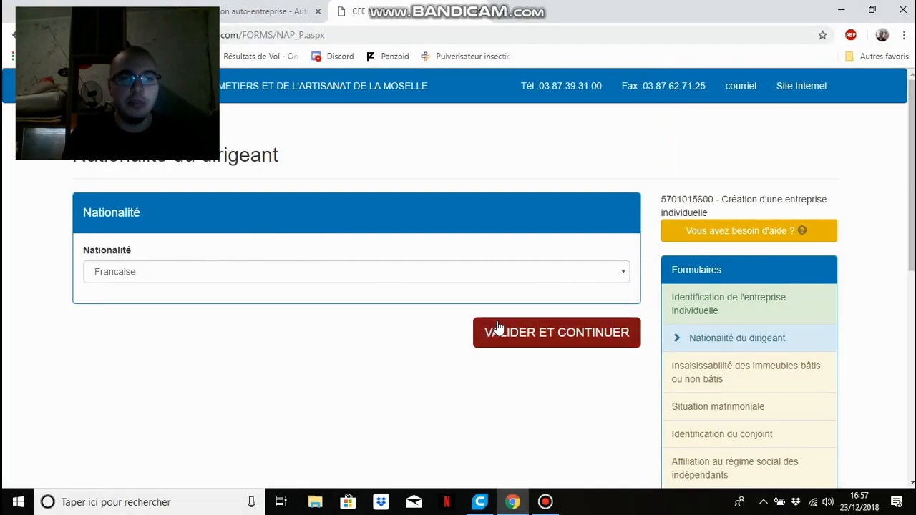
# Validate "Francaise" as nationality, "Non" for the declaration of unseizability, and the marital situation without a collaborating spouse.
pyautogui.click(549, 342)
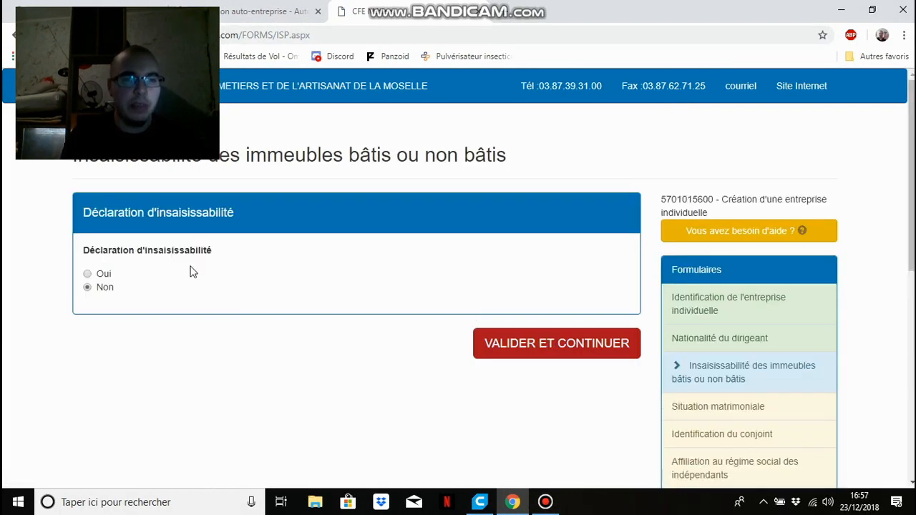
pyautogui.click(587, 348)
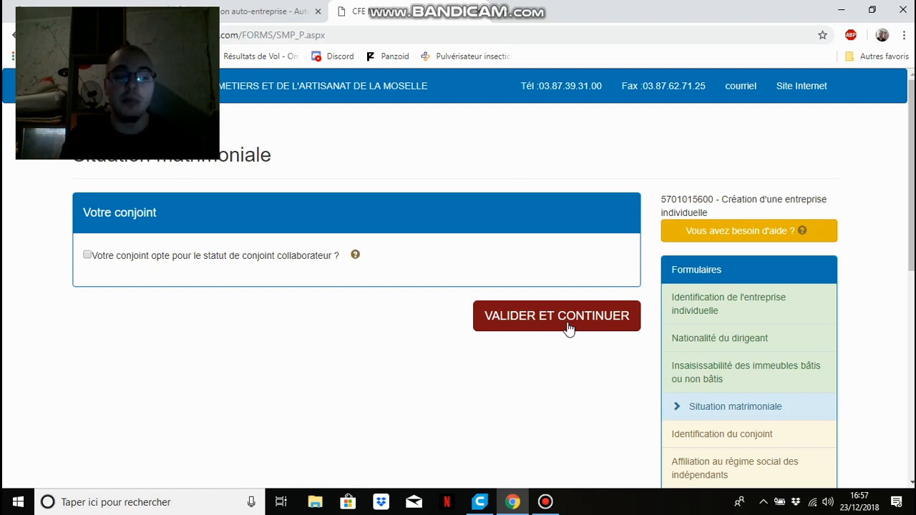
pyautogui.click(568, 328)
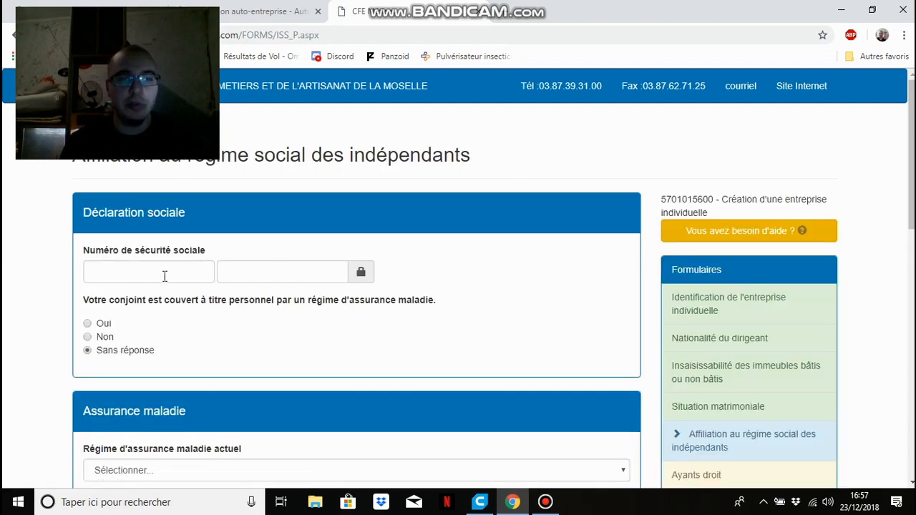
pyautogui.moveTo(911, 147)
pyautogui.mouseDown()
pyautogui.moveTo(911, 245)
pyautogui.moveTo(912, 162)
pyautogui.mouseUp()
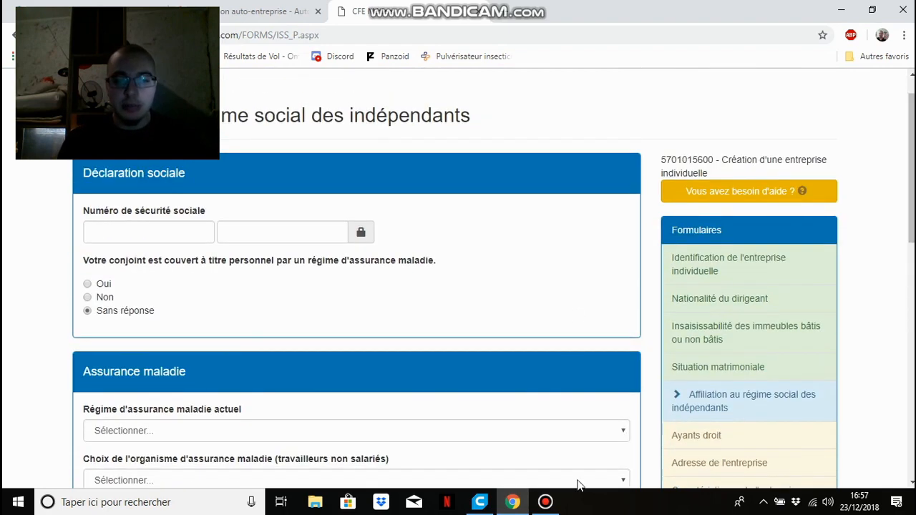
pyautogui.click(545, 502)
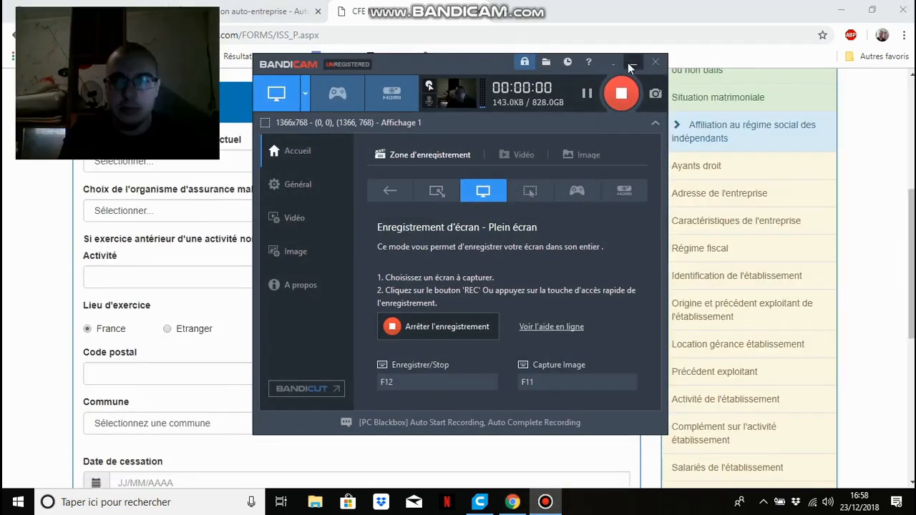
pyautogui.click(631, 65)
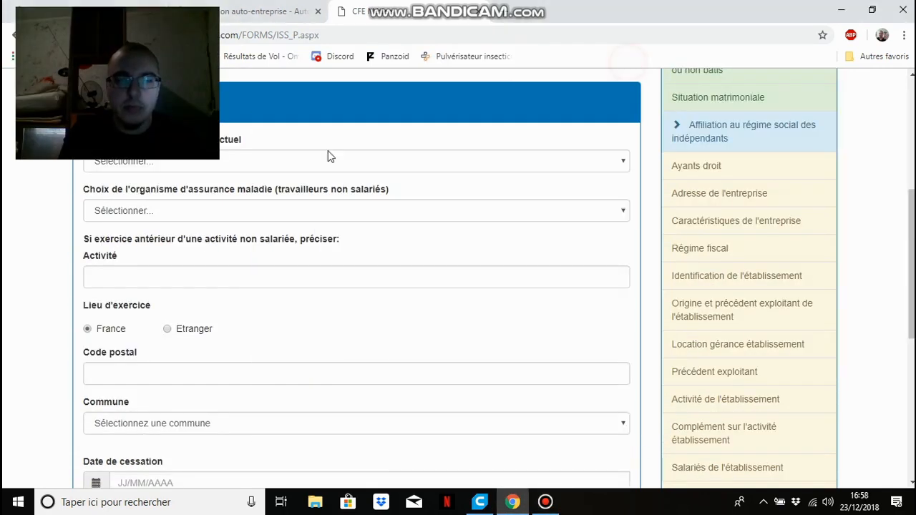
# Set the current health insurance scheme to "Régime général" and the insurance body to "HARMONIE MUTUELLE".
pyautogui.click(145, 162)
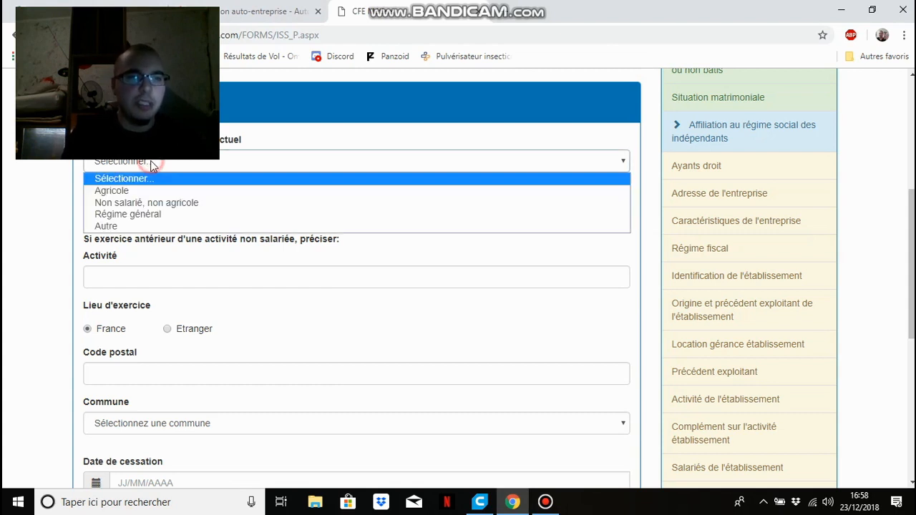
pyautogui.click(159, 214)
pyautogui.click(220, 212)
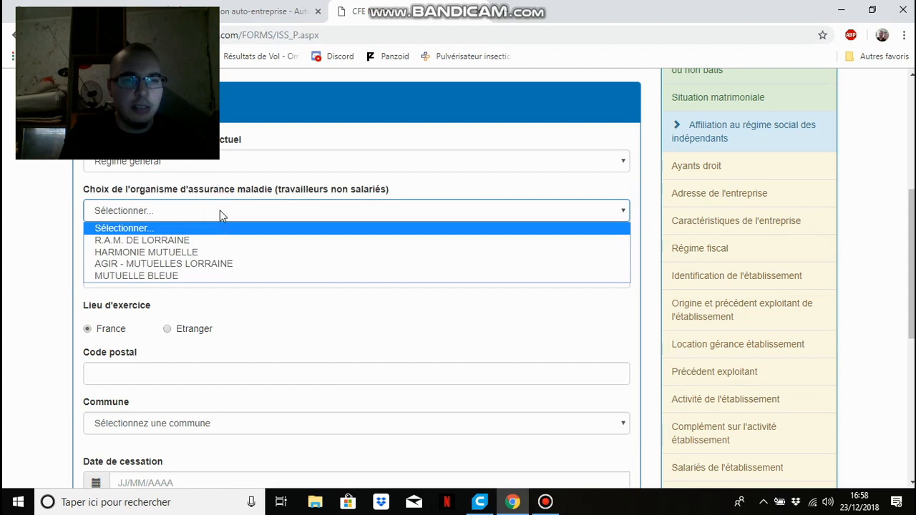
pyautogui.click(214, 252)
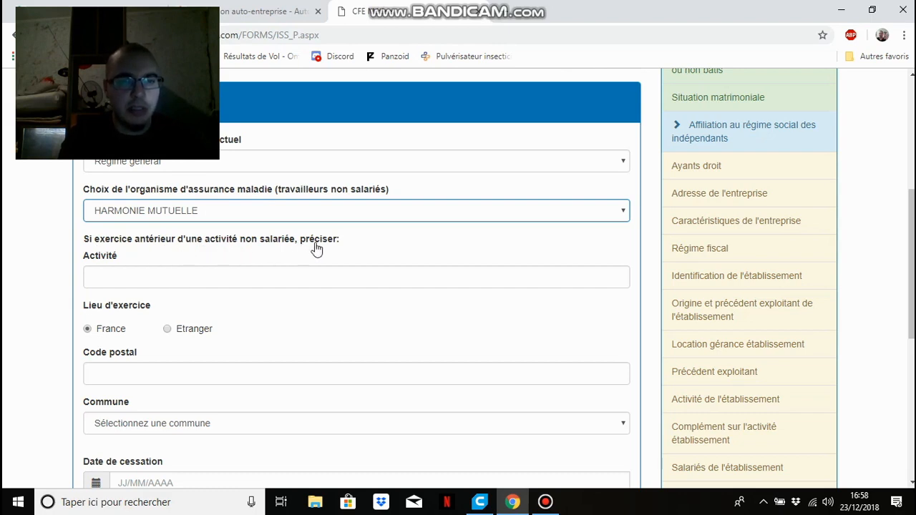
# Fill in the postal code and commune of the previous activity's location from the saved entry.
pyautogui.moveTo(911, 264); pyautogui.dragTo(911, 316)
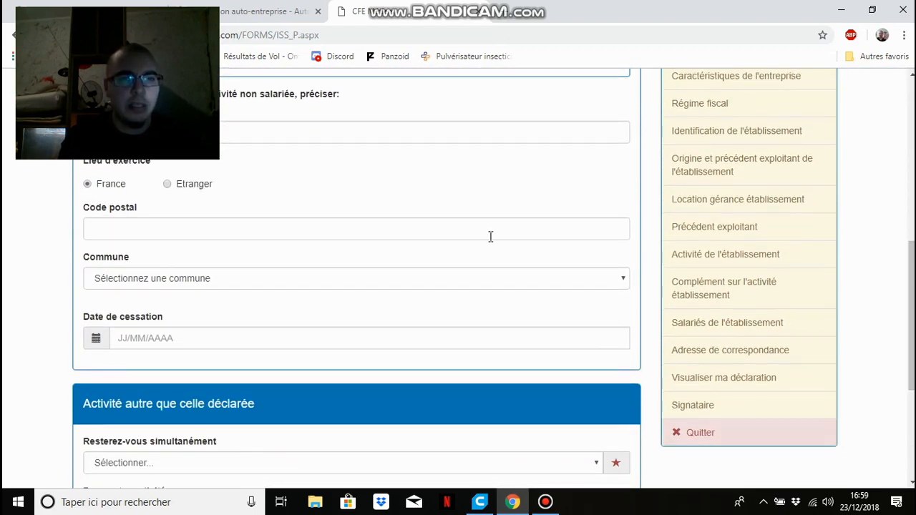
pyautogui.click(138, 229)
pyautogui.click(138, 259)
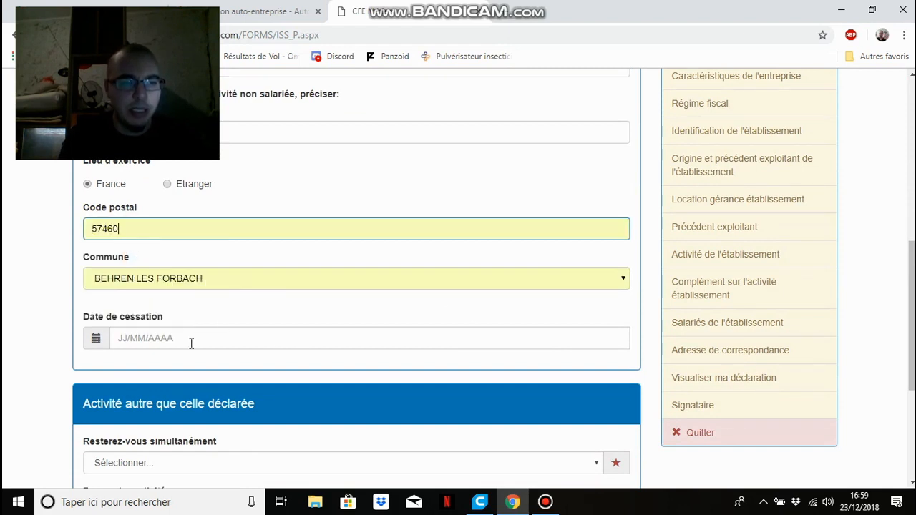
# Declare "Sans autre activité" as the simultaneous situation alongside the declared activity.
pyautogui.scroll(-3, 493, 277)
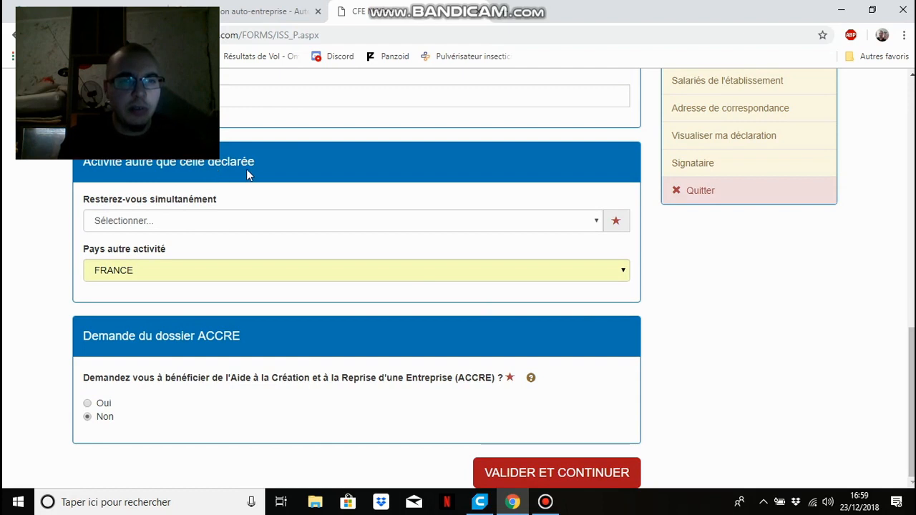
pyautogui.click(257, 223)
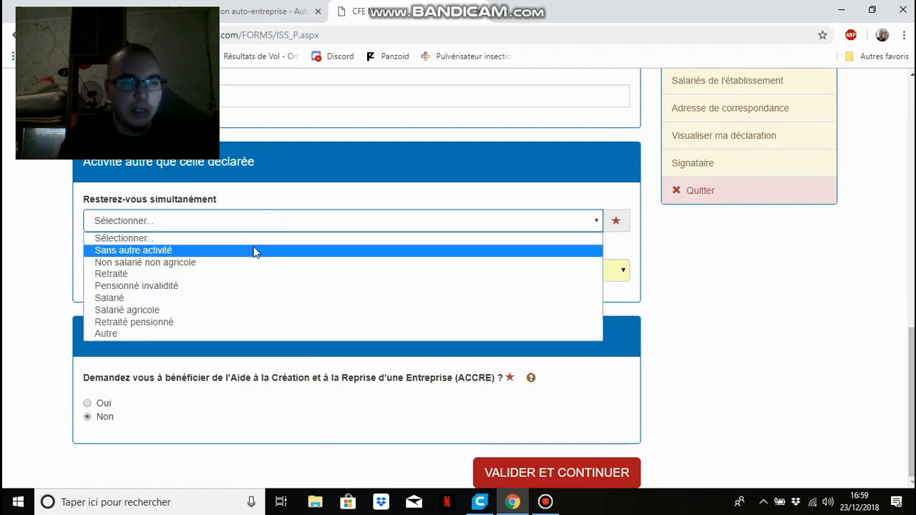
pyautogui.click(255, 250)
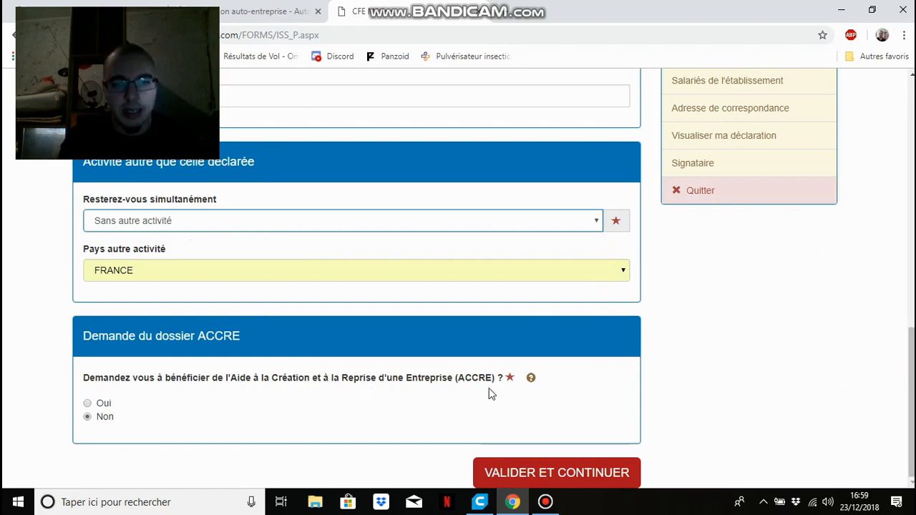
# Answer "Oui" to the request for ACCRE aid and validate the social affiliation page.
pyautogui.click(88, 404)
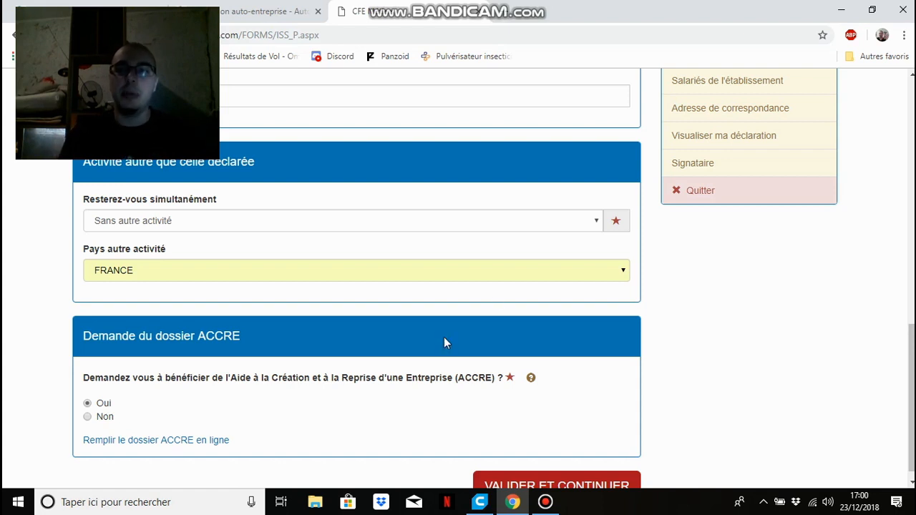
pyautogui.scroll(-1, 582, 418)
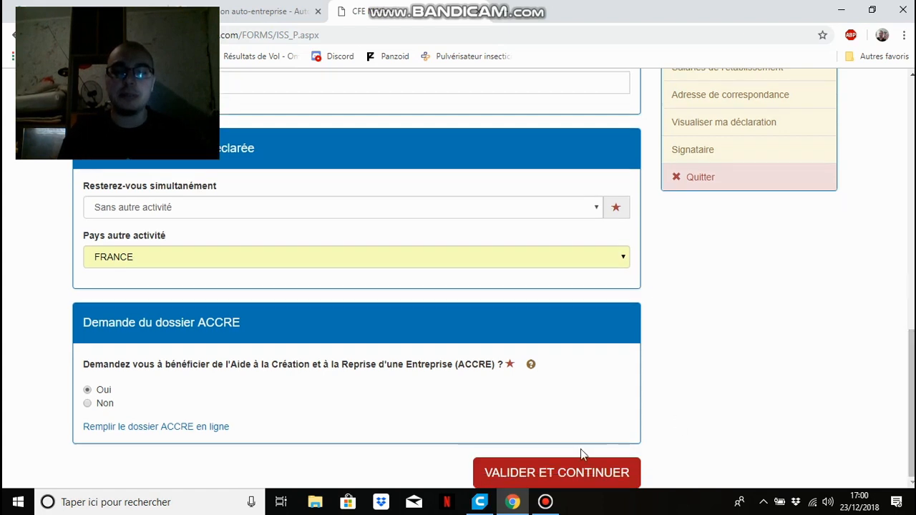
pyautogui.click(526, 478)
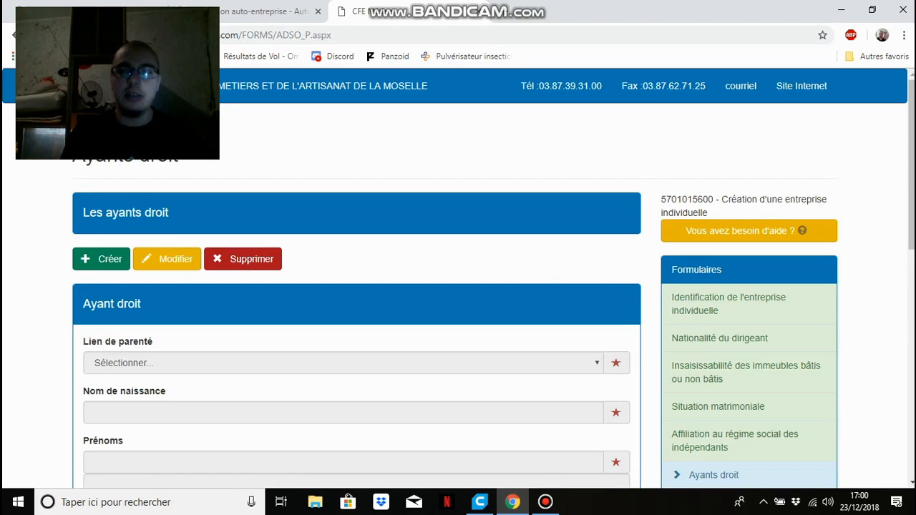
# Review the beneficiaries ("Ayants droit") form and validate it without adding anyone.
pyautogui.scroll(-1, 908, 113)
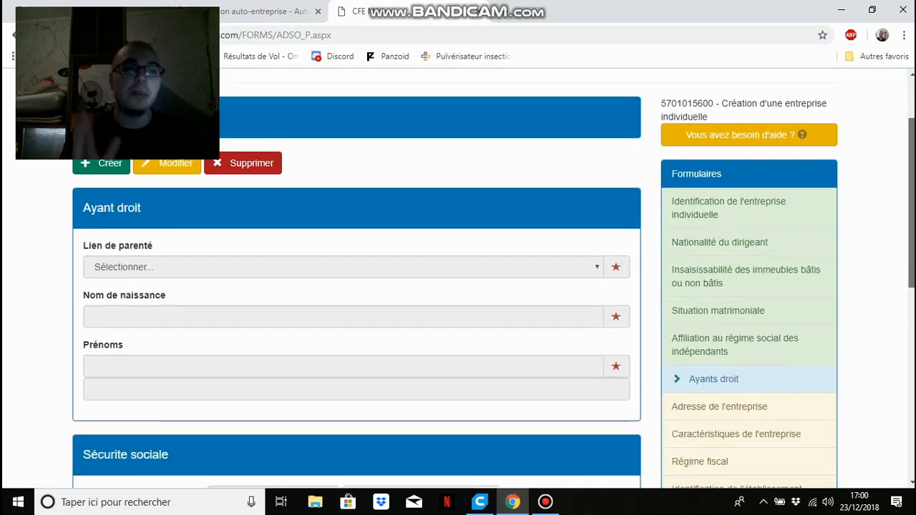
pyautogui.scroll(-2, 493, 279)
pyautogui.scroll(-4, 458, 279)
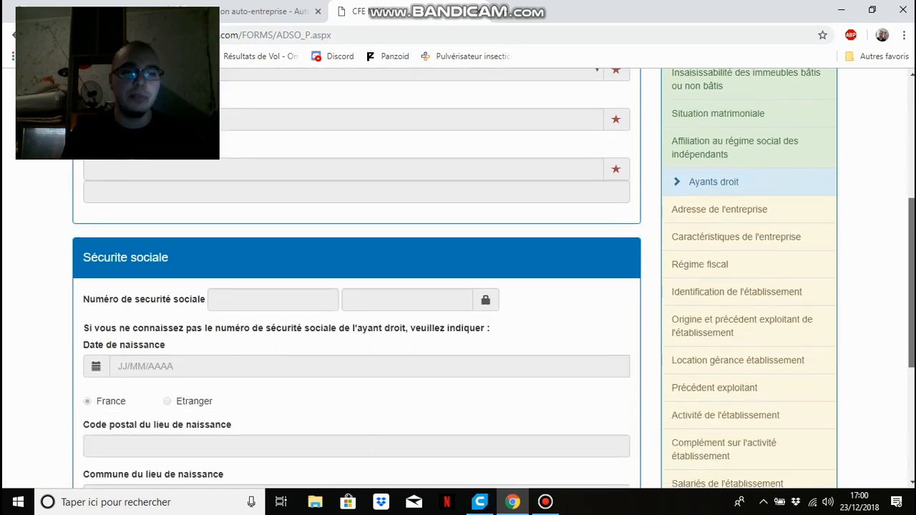
pyautogui.scroll(-3, 454, 417)
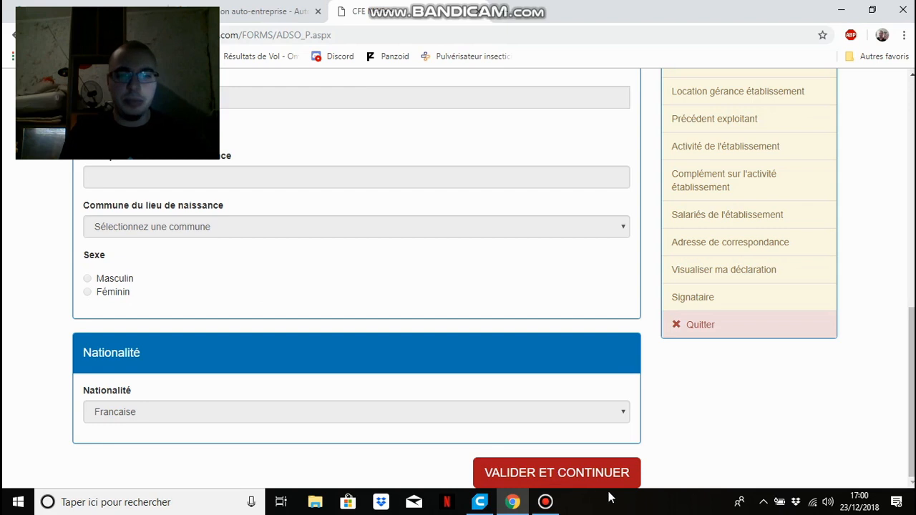
pyautogui.click(587, 485)
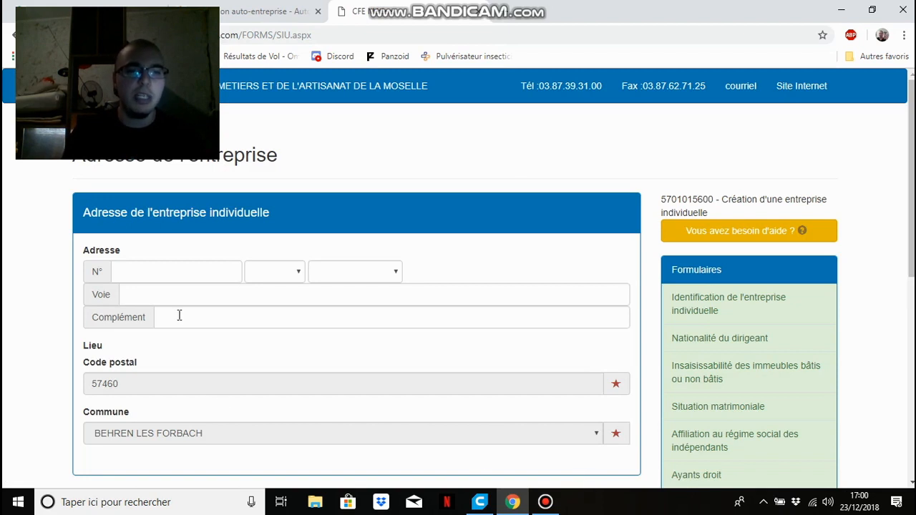
pyautogui.scroll(-2, 779, 212)
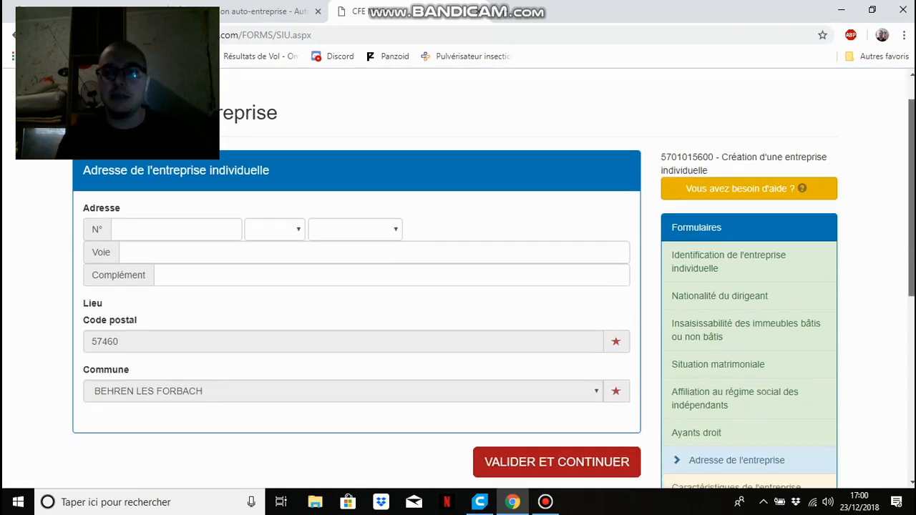
pyautogui.scroll(1, 492, 281)
pyautogui.scroll(-1, 458, 277)
pyautogui.scroll(1, 458, 278)
pyautogui.scroll(-2, 458, 277)
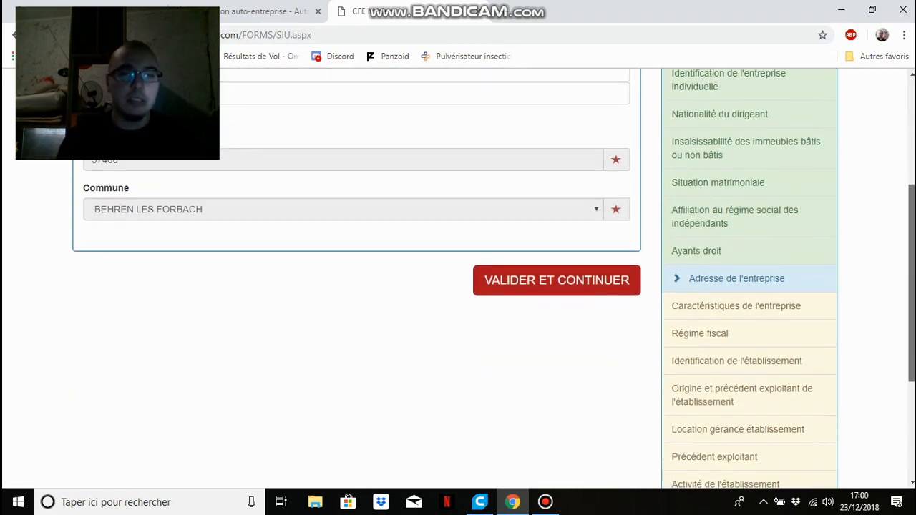
pyautogui.scroll(2, 458, 278)
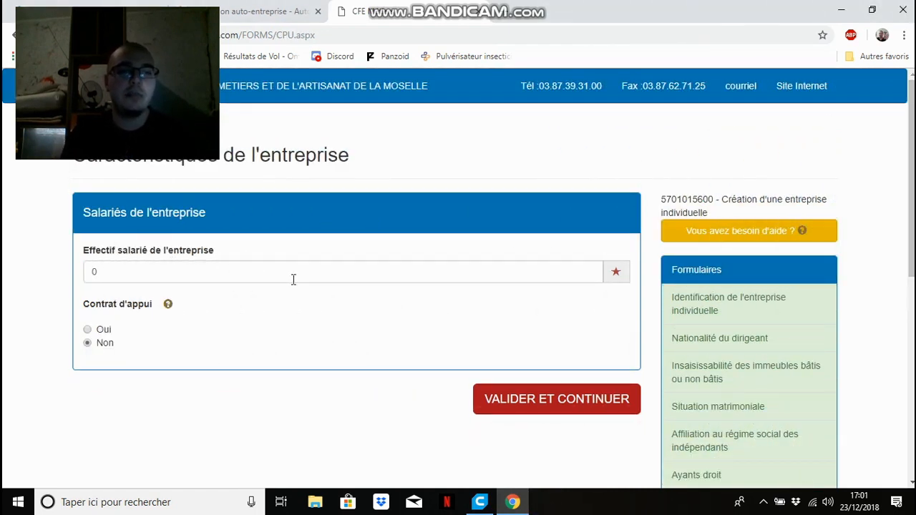
# Validate the company characteristics with 0 employees and "Non" for the contrat d'appui, and choose "trimestriel" payment in the tax regime.
pyautogui.click(518, 413)
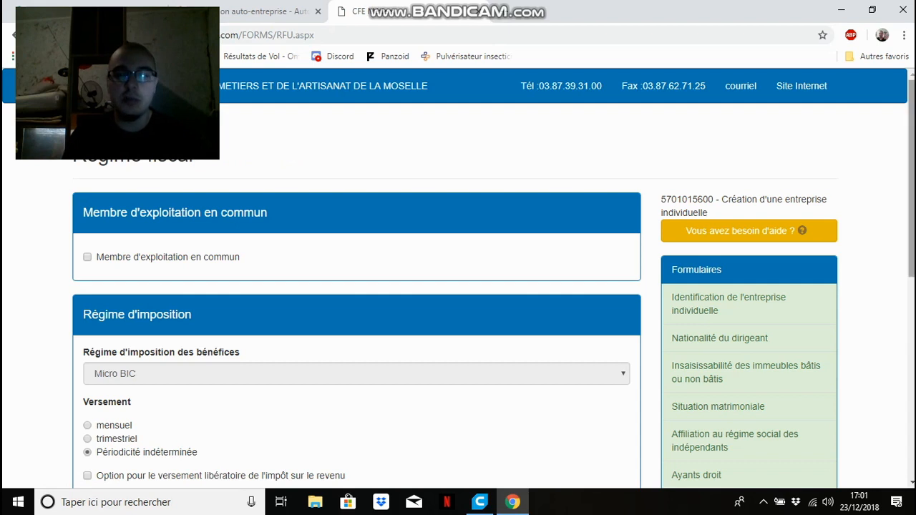
pyautogui.scroll(-1, 458, 277)
pyautogui.scroll(-2, 458, 277)
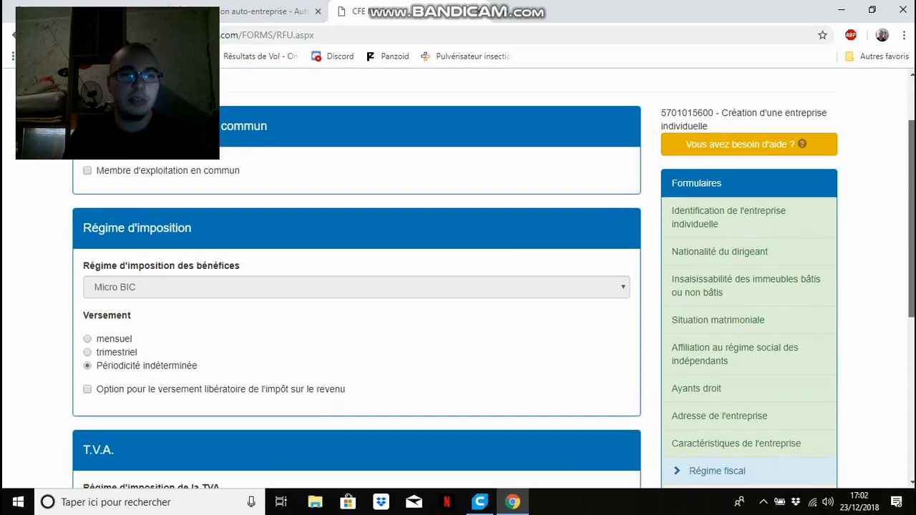
pyautogui.scroll(-1, 458, 278)
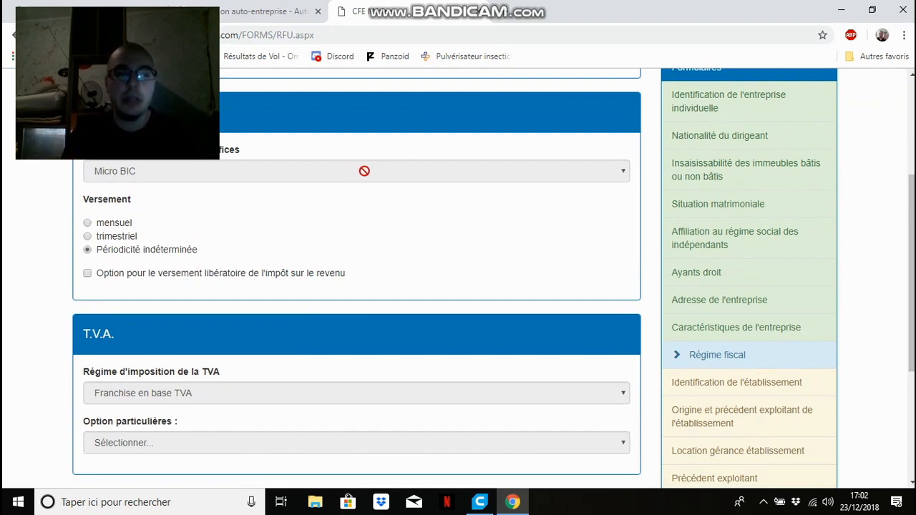
pyautogui.click(89, 237)
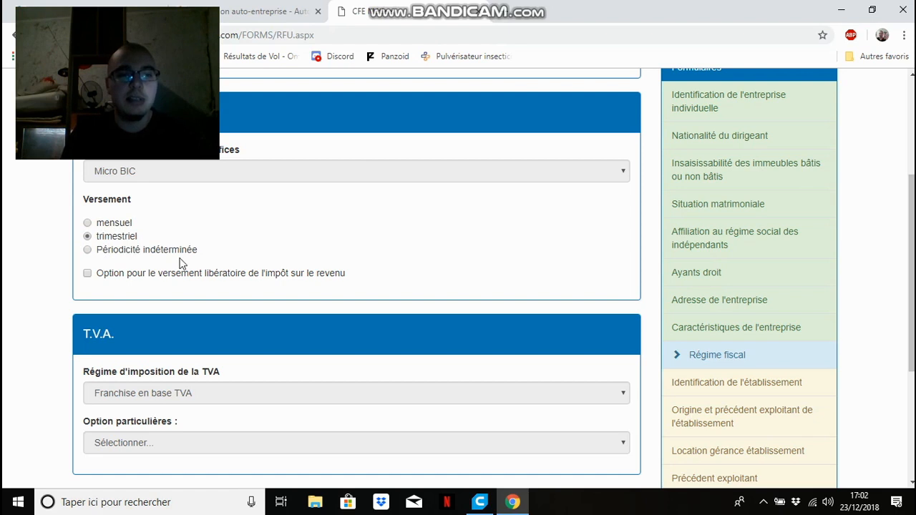
# Validate the tax regime page, then enter "M.G.F Moselle-guêpes-frelons" as the establishment's commercial name and validate its identification.
pyautogui.moveTo(911, 217); pyautogui.dragTo(912, 274)
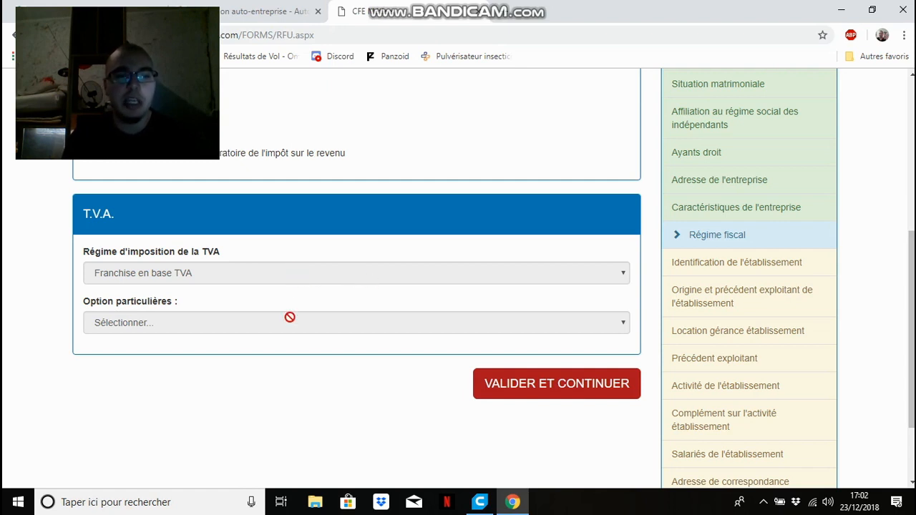
pyautogui.click(574, 398)
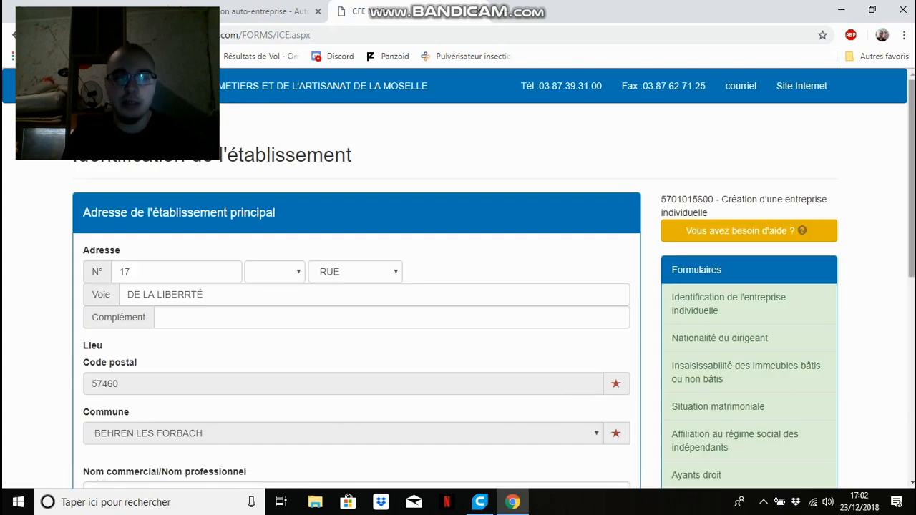
pyautogui.scroll(-4, 458, 279)
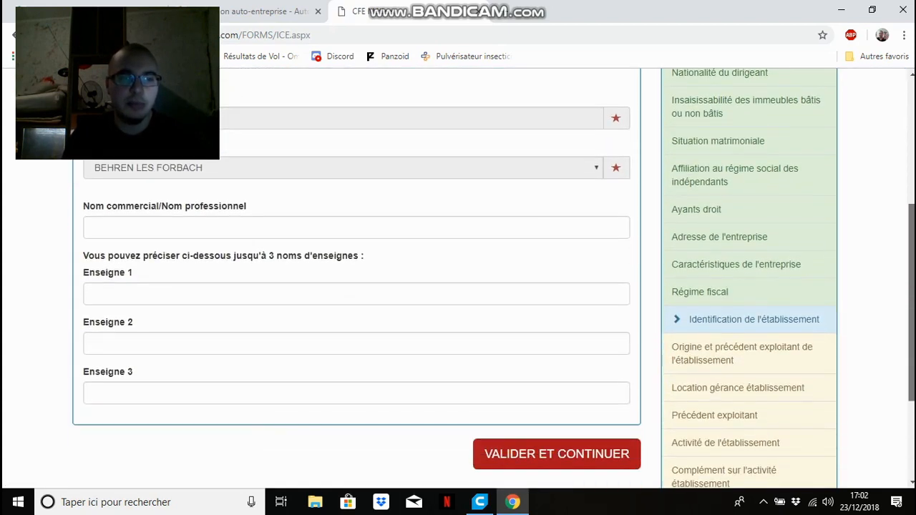
pyautogui.scroll(-2, 801, 200)
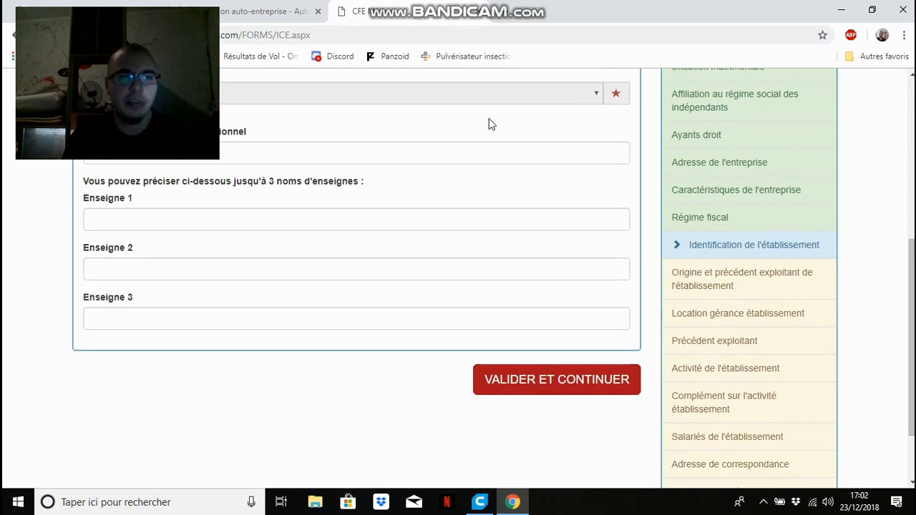
pyautogui.click(234, 153)
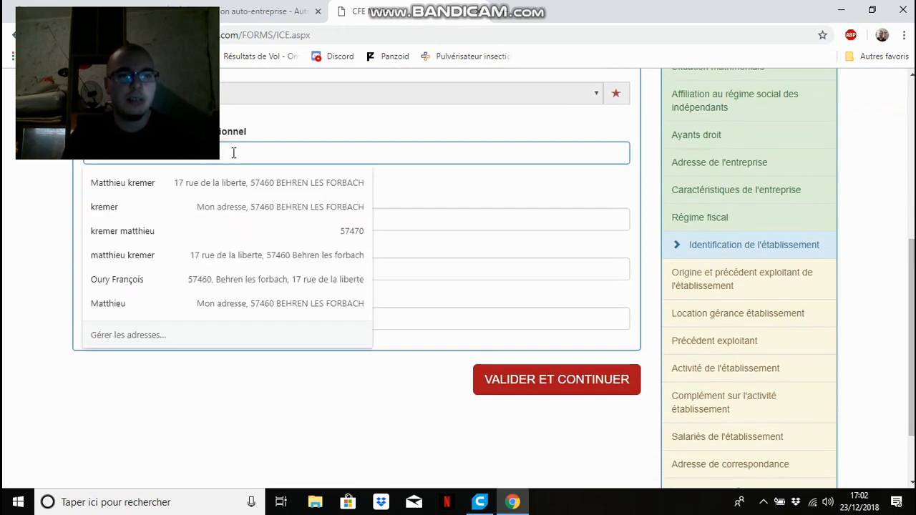
pyautogui.write('M.')
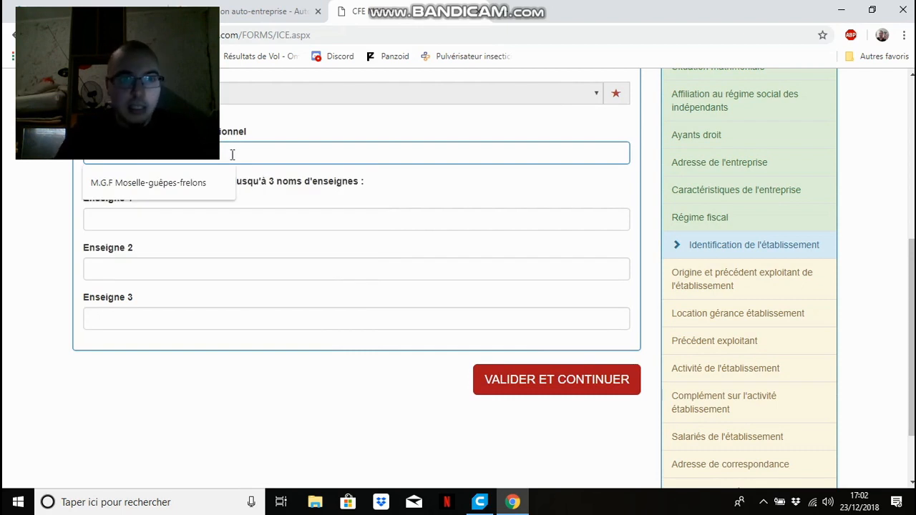
pyautogui.click(206, 188)
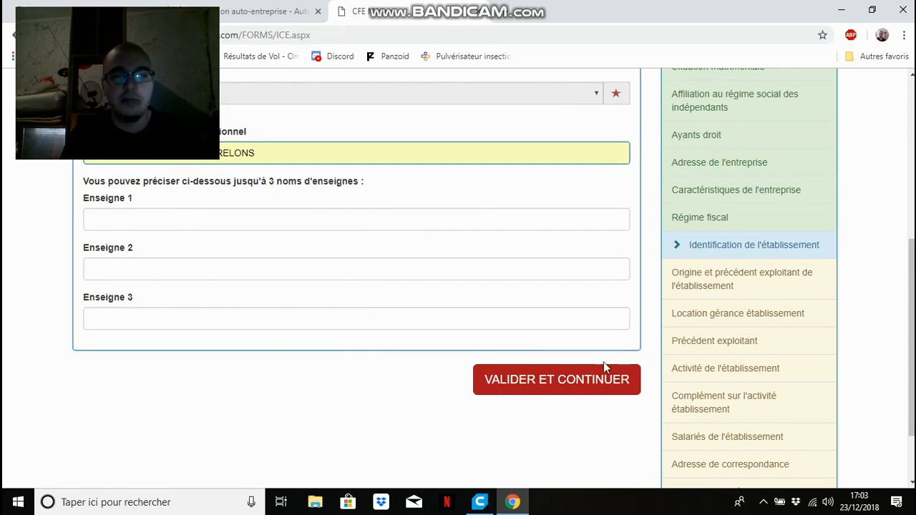
pyautogui.click(585, 382)
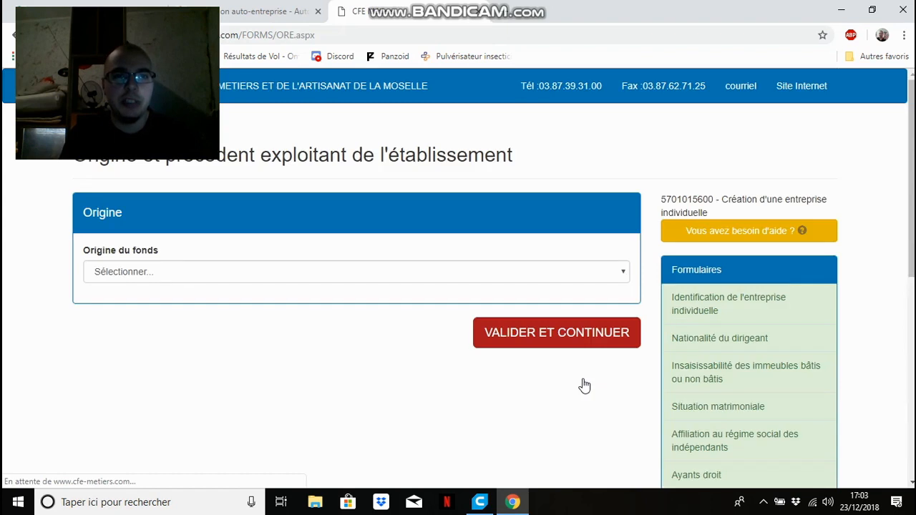
# Set the origin of the establishment's business ("Origine du fonds") to "Création" and validate the page.
pyautogui.click(180, 274)
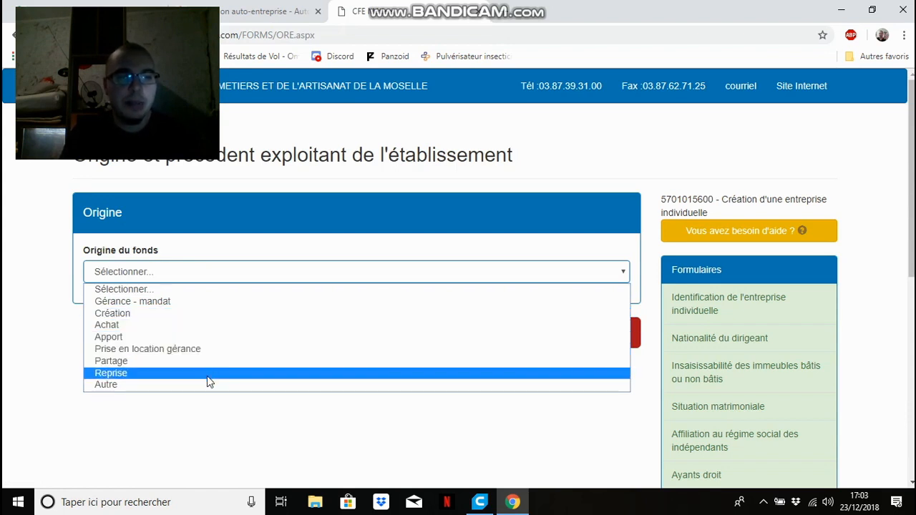
pyautogui.click(218, 314)
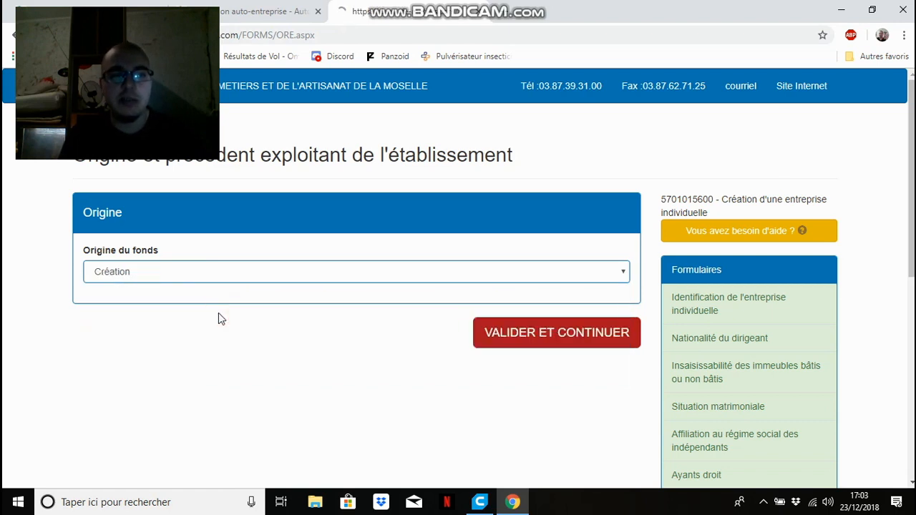
pyautogui.click(556, 344)
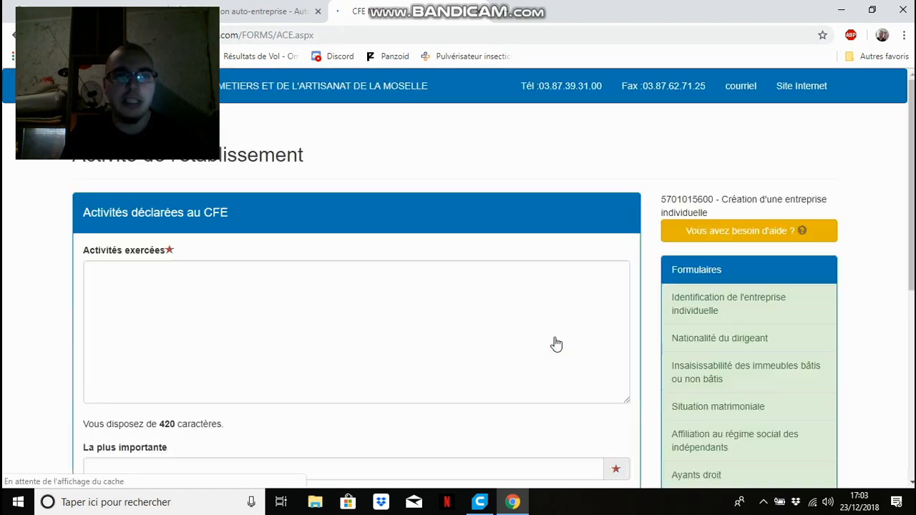
# Examine the "Activités exercées" and "La plus importante" fields of the establishment's activity form.
pyautogui.click(205, 292)
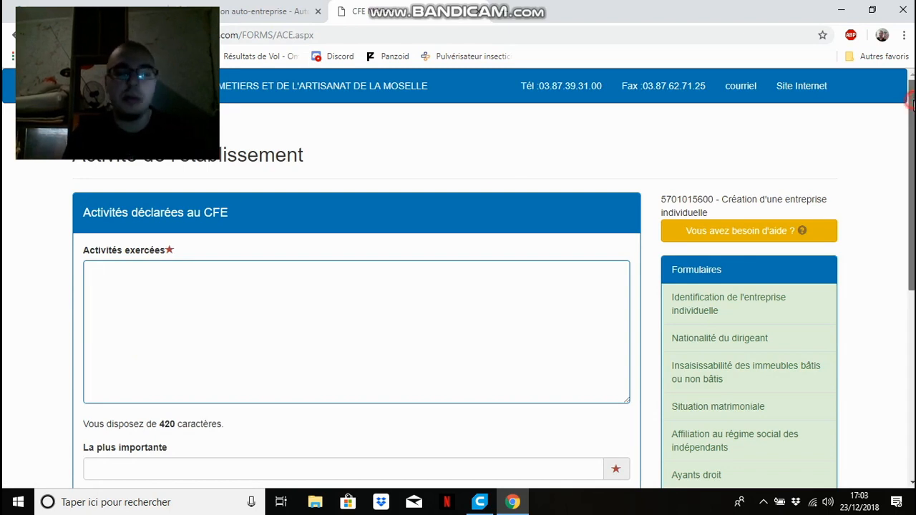
pyautogui.scroll(-2, 457, 272)
pyautogui.scroll(1, 458, 271)
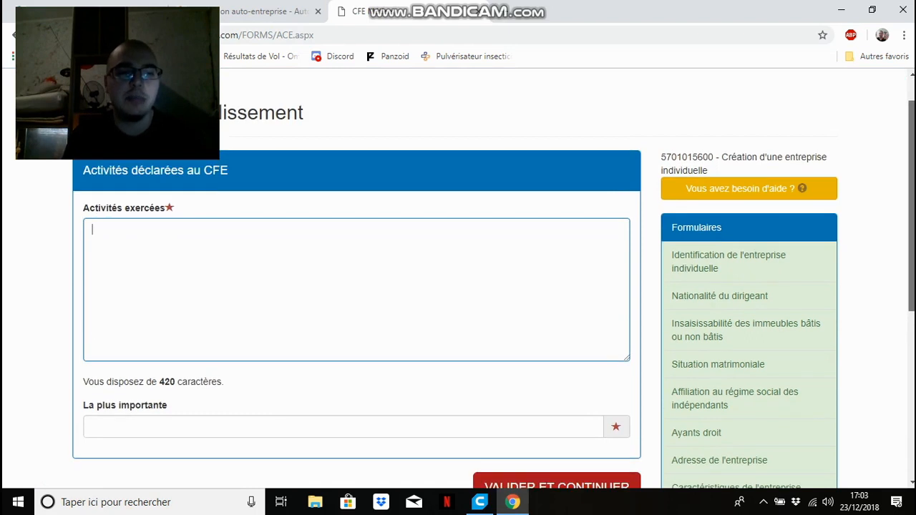
pyautogui.scroll(1, 458, 272)
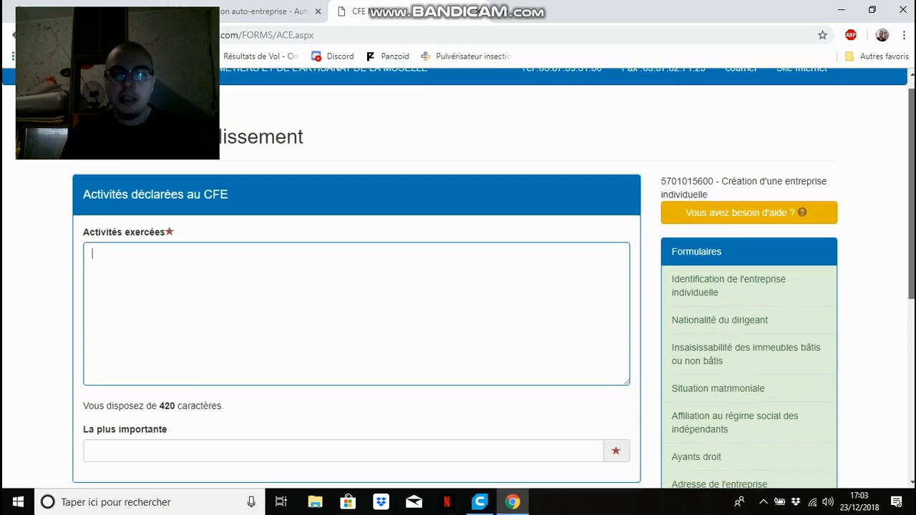
pyautogui.scroll(-1, 458, 279)
pyautogui.scroll(1, 458, 279)
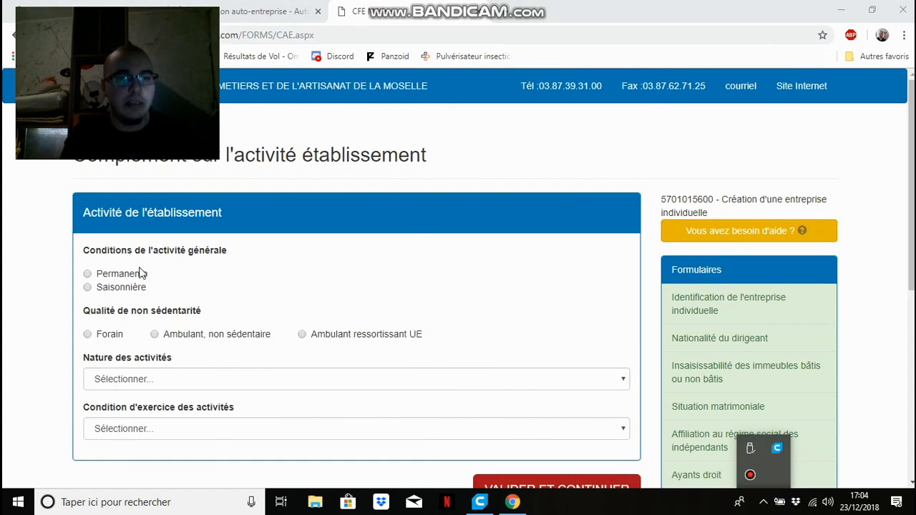
# Declare the establishment's activity as "Permanente", its nature as "Profession libérale" and its exercise condition as "Sur chantier", and validate.
pyautogui.click(88, 274)
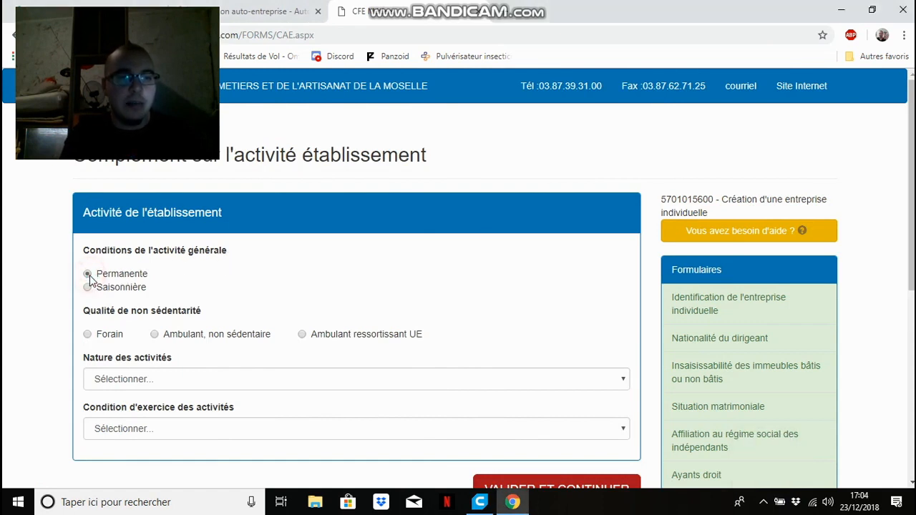
pyautogui.scroll(-2, 88, 274)
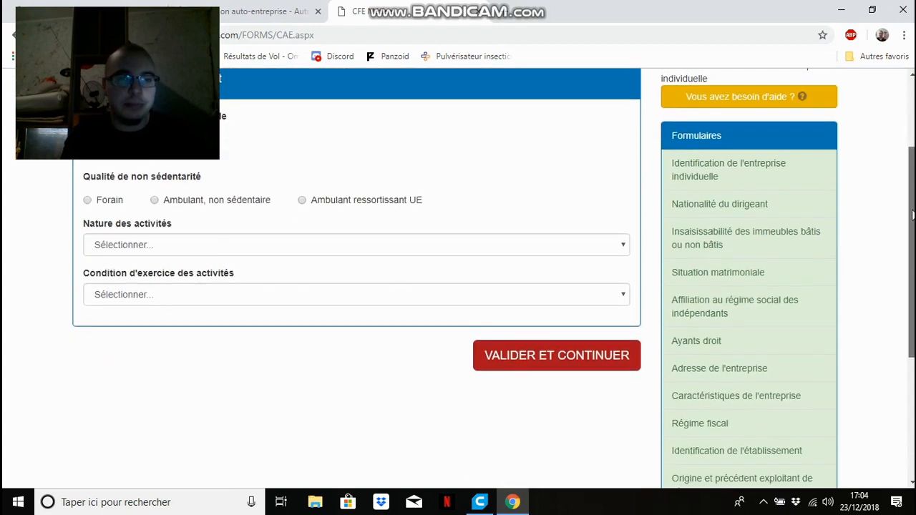
pyautogui.click(175, 239)
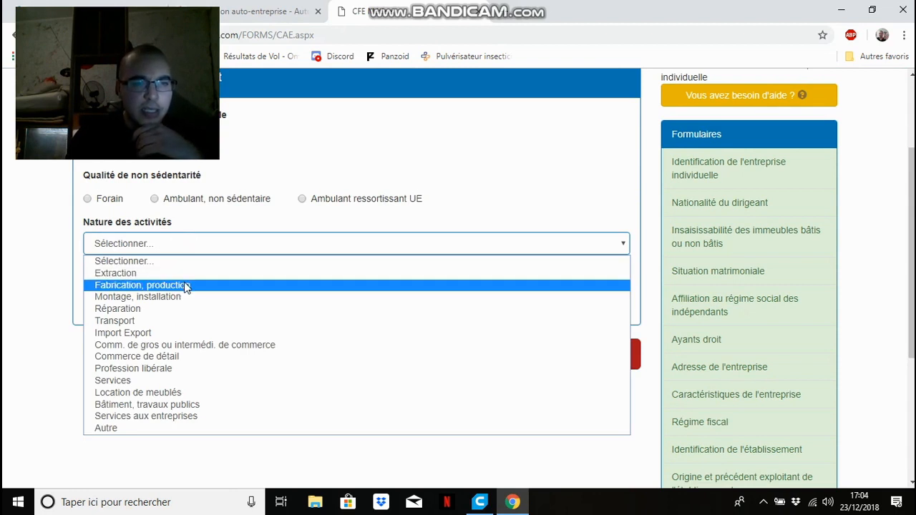
pyautogui.click(188, 369)
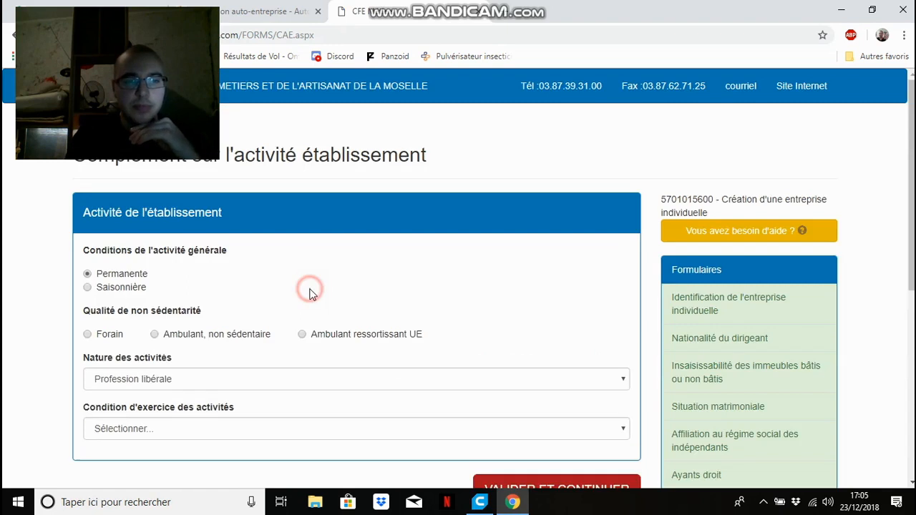
pyautogui.click(291, 426)
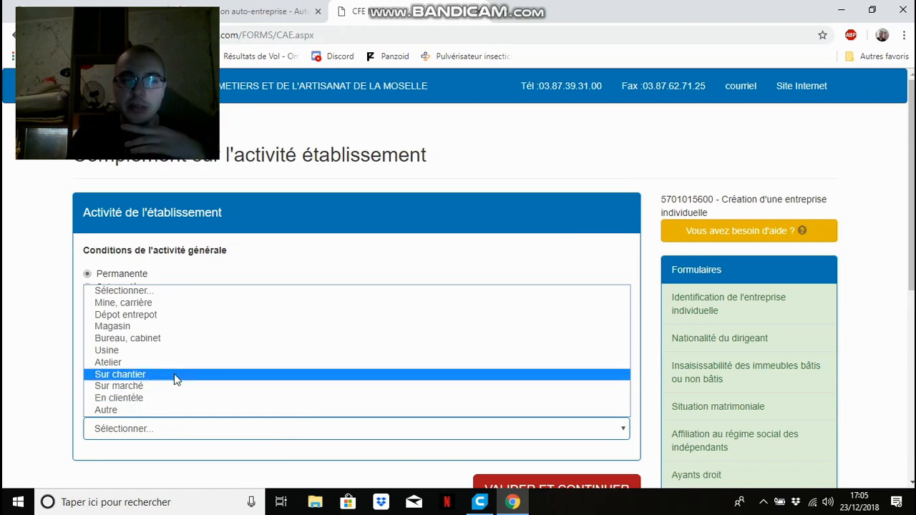
pyautogui.click(175, 374)
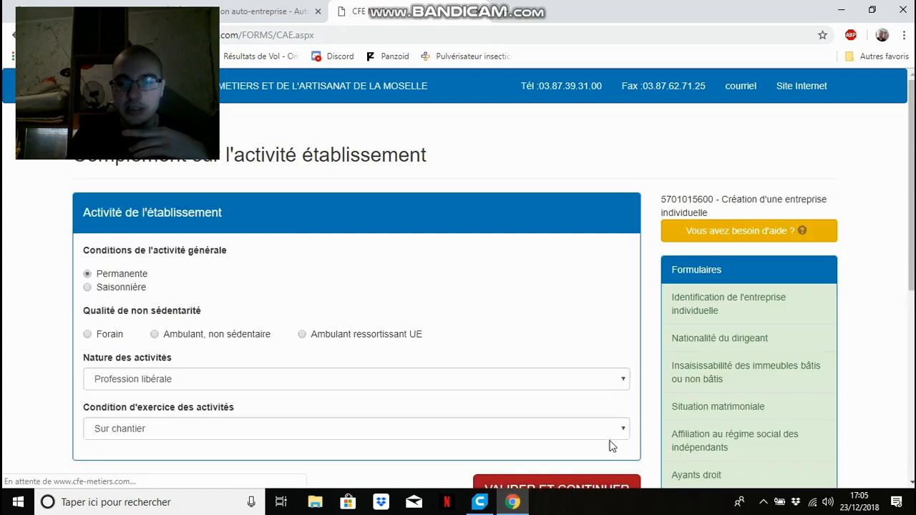
pyautogui.scroll(-1, 903, 243)
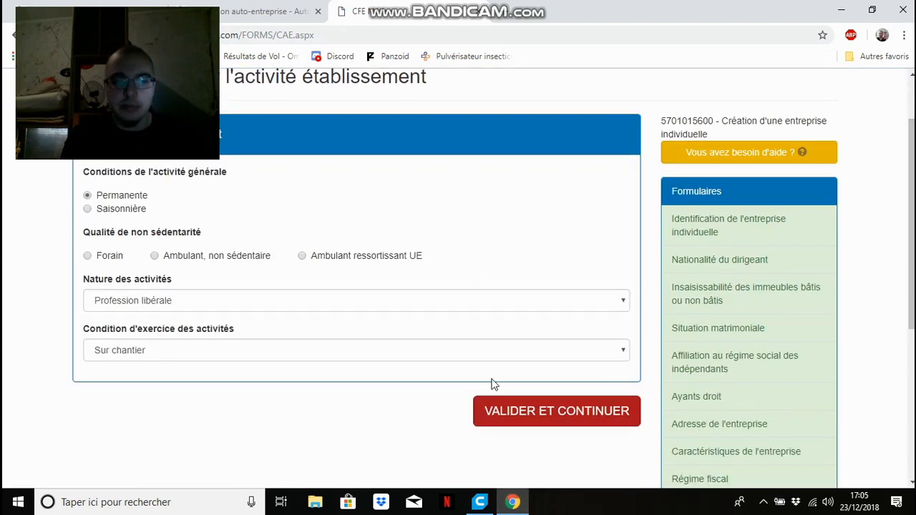
pyautogui.click(520, 412)
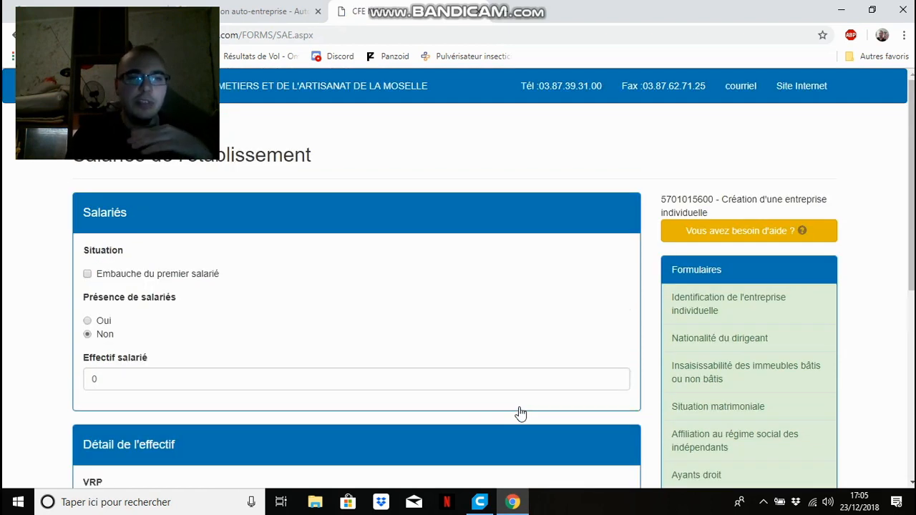
# Validate the establishment's employees form and choose "Adresse de l'entreprise" as the correspondence address.
pyautogui.moveTo(910, 228); pyautogui.dragTo(909, 355)
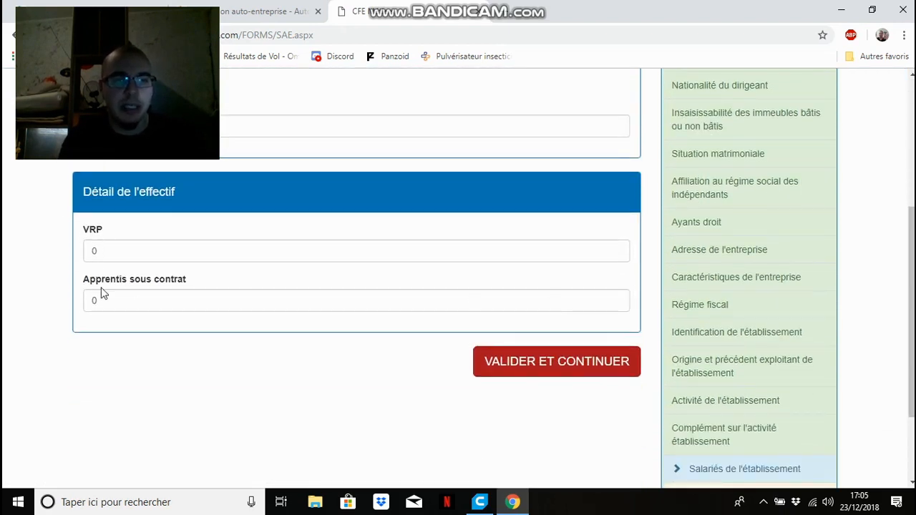
pyautogui.click(583, 372)
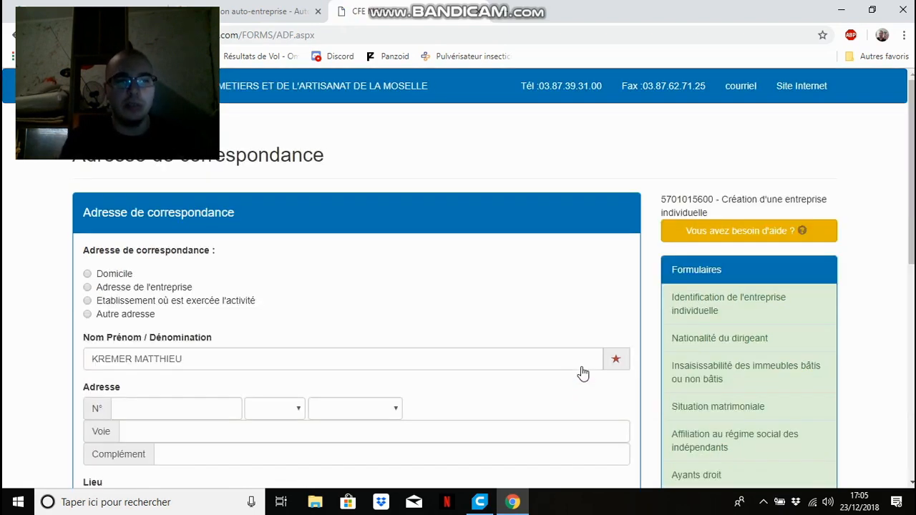
pyautogui.scroll(-1, 583, 372)
pyautogui.moveTo(911, 197); pyautogui.dragTo(911, 220)
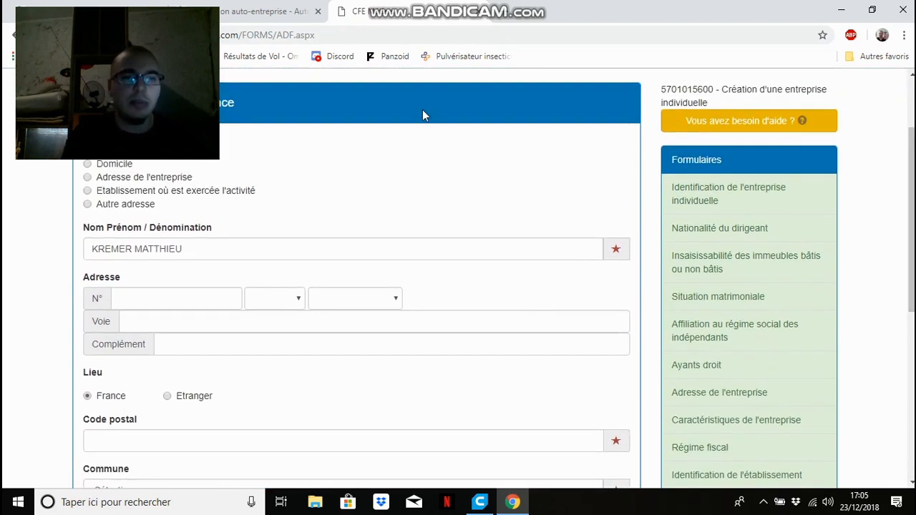
pyautogui.click(90, 178)
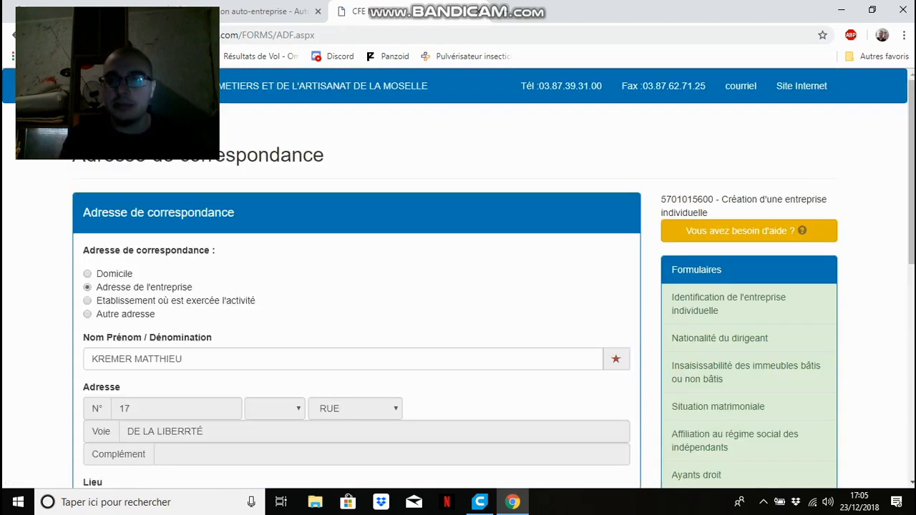
# Fill in the company contact's telephone, mobile number and e-mail with a saved entry, and validate the correspondence page.
pyautogui.scroll(-5, 458, 286)
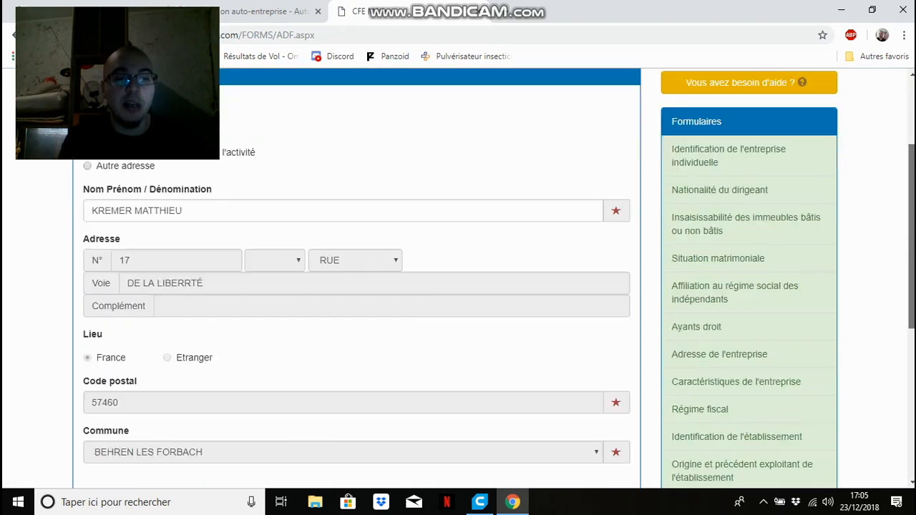
pyautogui.scroll(-2, 458, 287)
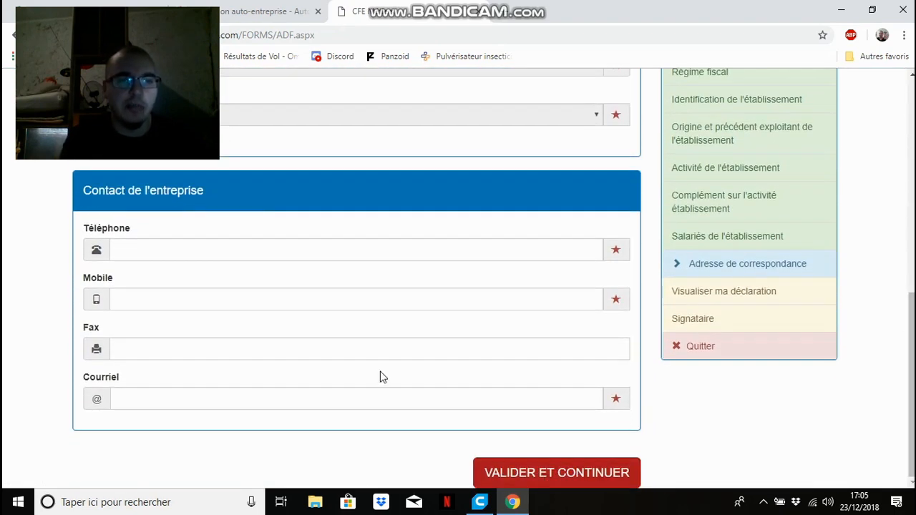
pyautogui.click(151, 294)
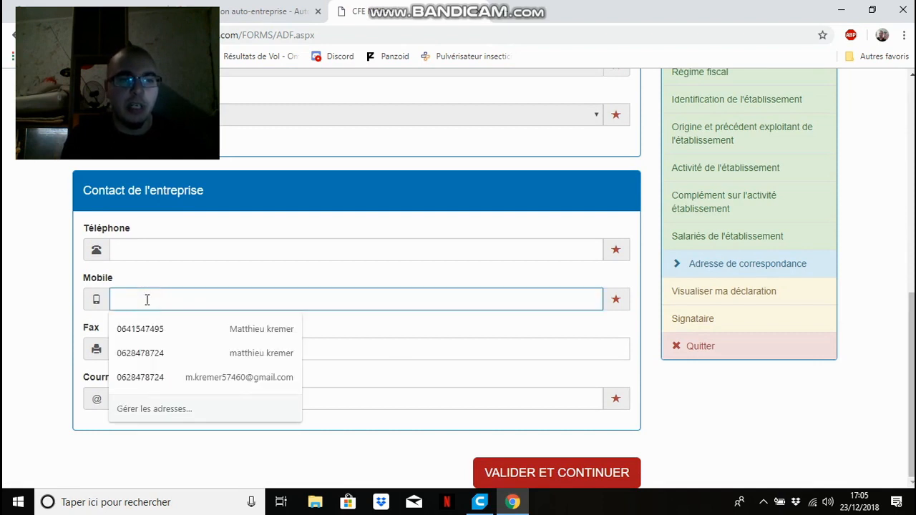
pyautogui.click(147, 330)
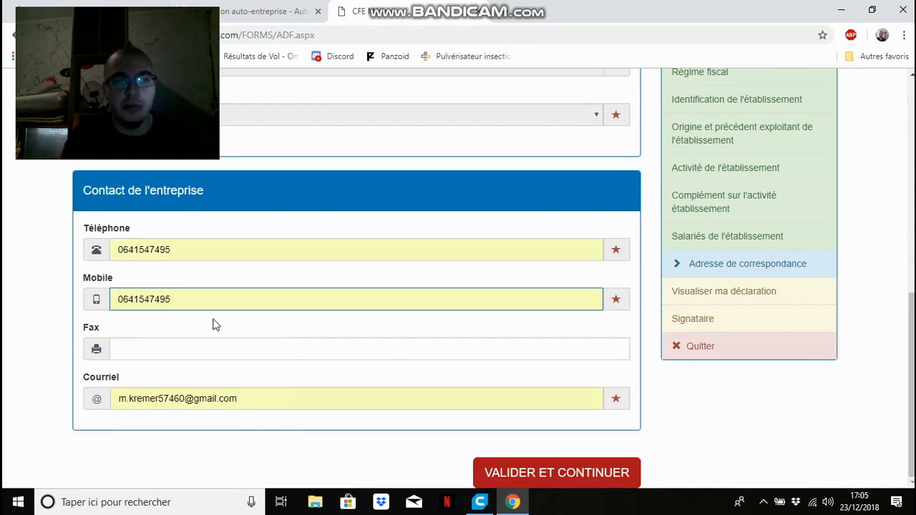
pyautogui.click(585, 475)
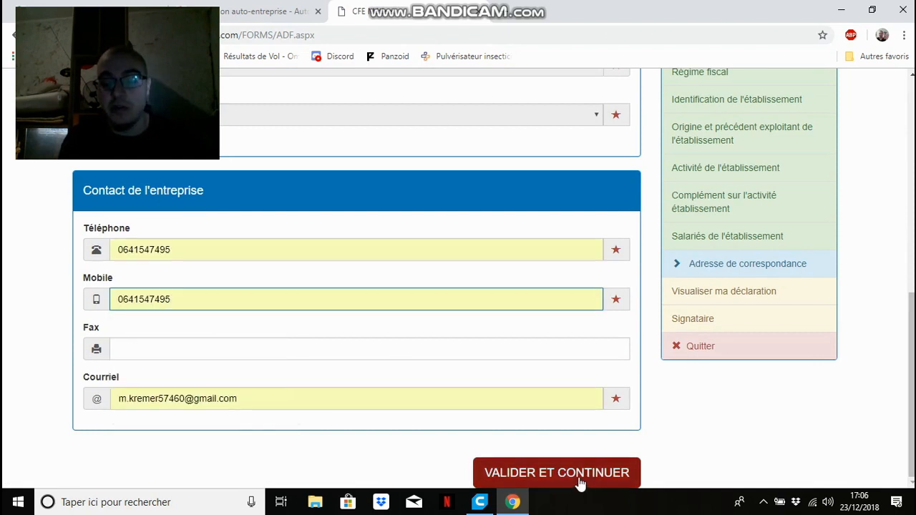
pyautogui.click(581, 484)
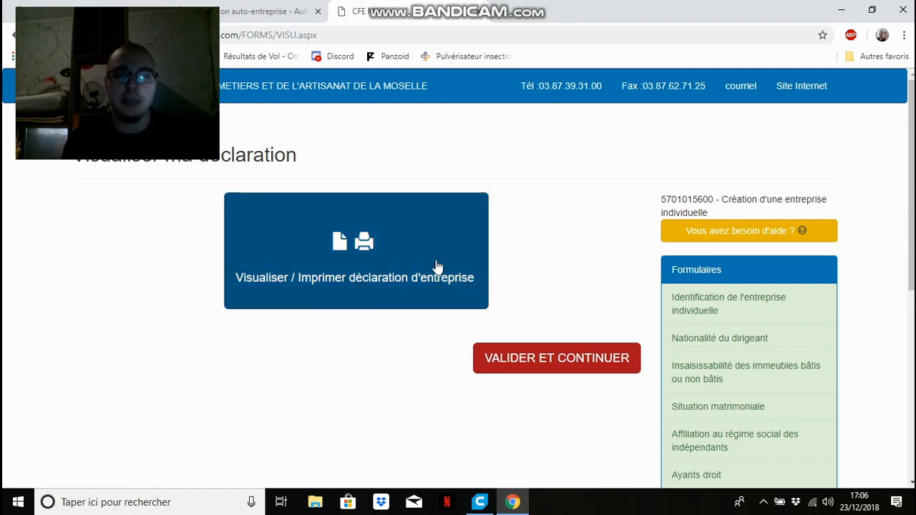
# Continue past the declaration preview and identify the signatory as "Le déclarant" with the declarant's full name.
pyautogui.click(552, 359)
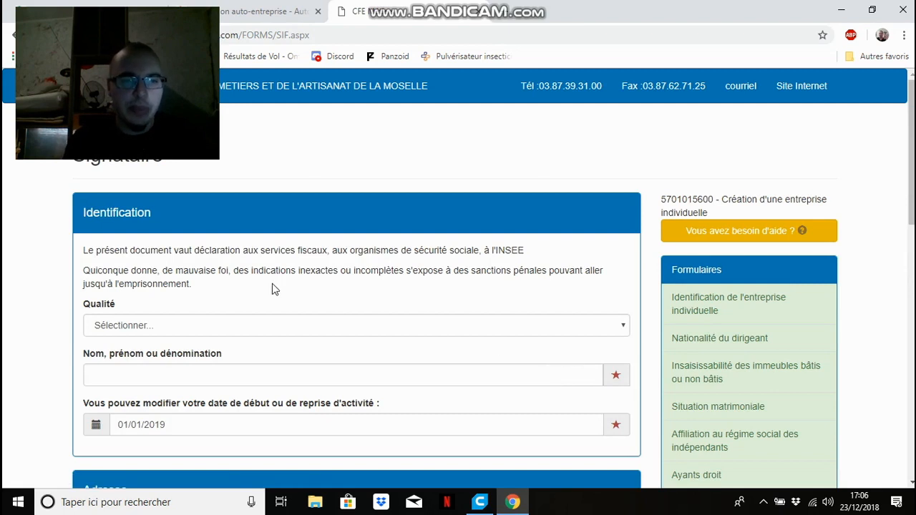
pyautogui.click(359, 324)
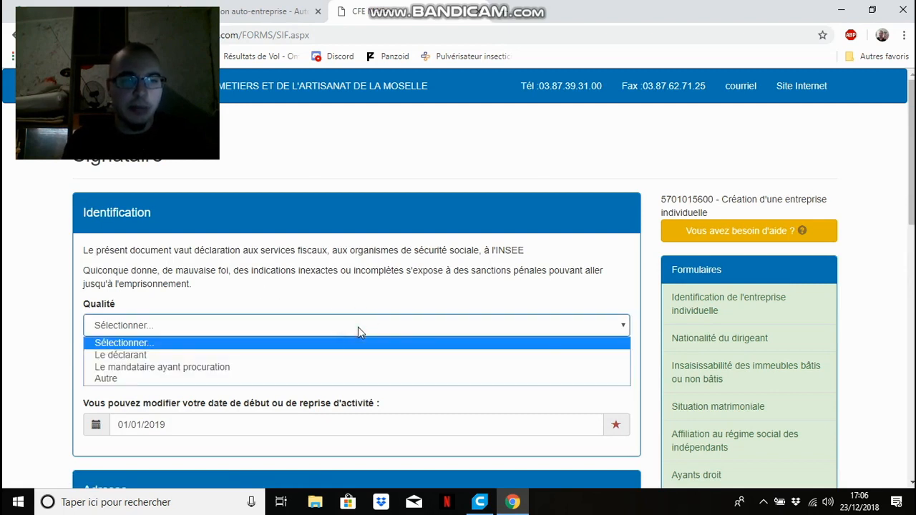
pyautogui.click(327, 357)
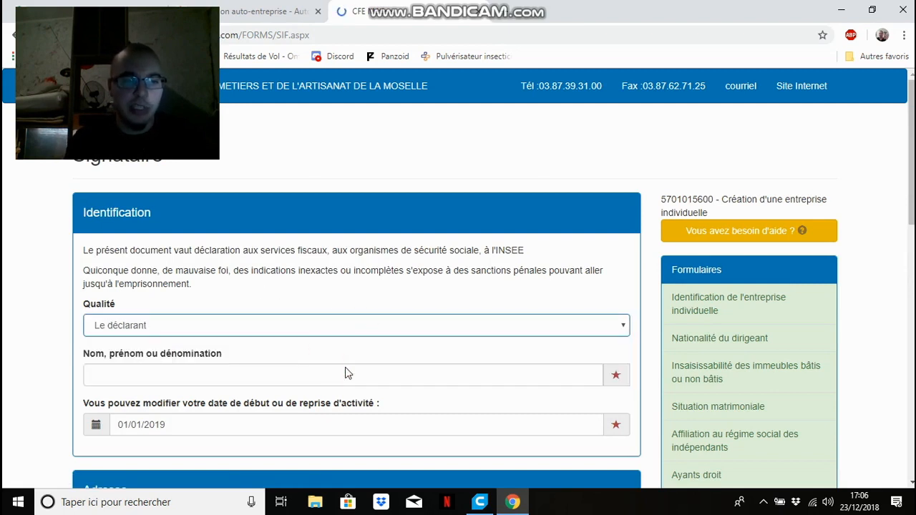
pyautogui.click(336, 376)
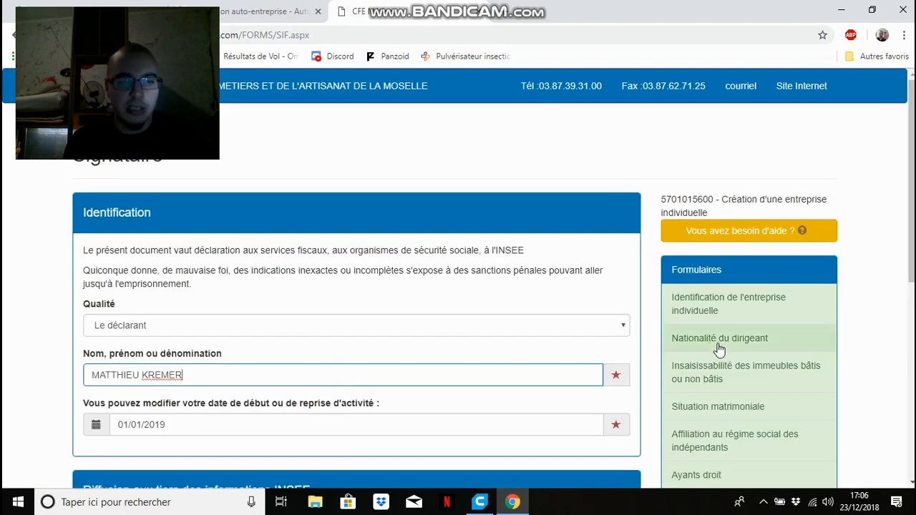
# Review the signatory form's INSEE information diffusion and Observations sections, and validate the form with its default choices.
pyautogui.scroll(-2, 458, 279)
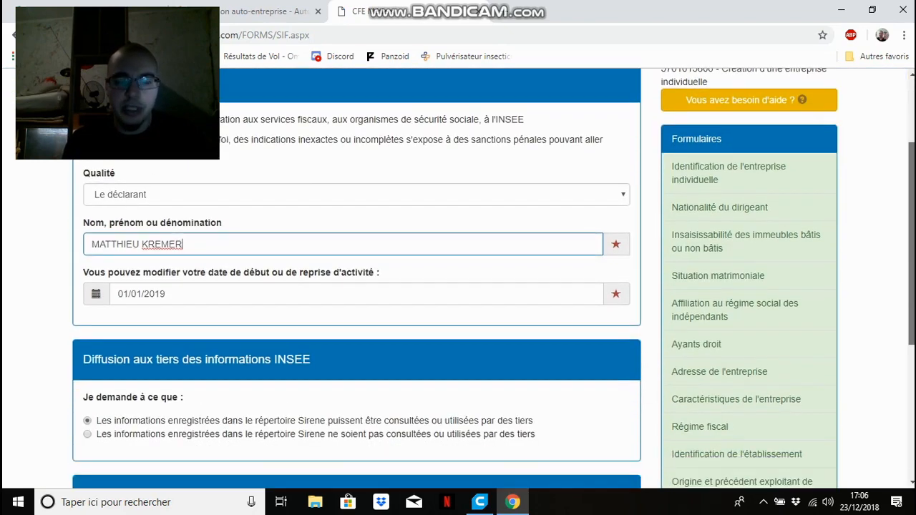
pyautogui.scroll(-1, 458, 279)
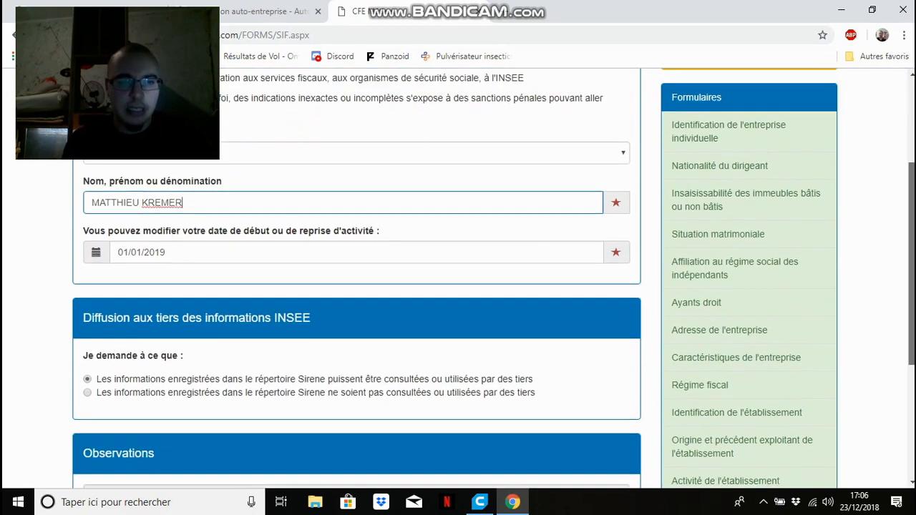
pyautogui.scroll(-1, 457, 279)
pyautogui.scroll(-1, 458, 279)
pyautogui.scroll(-1, 458, 279)
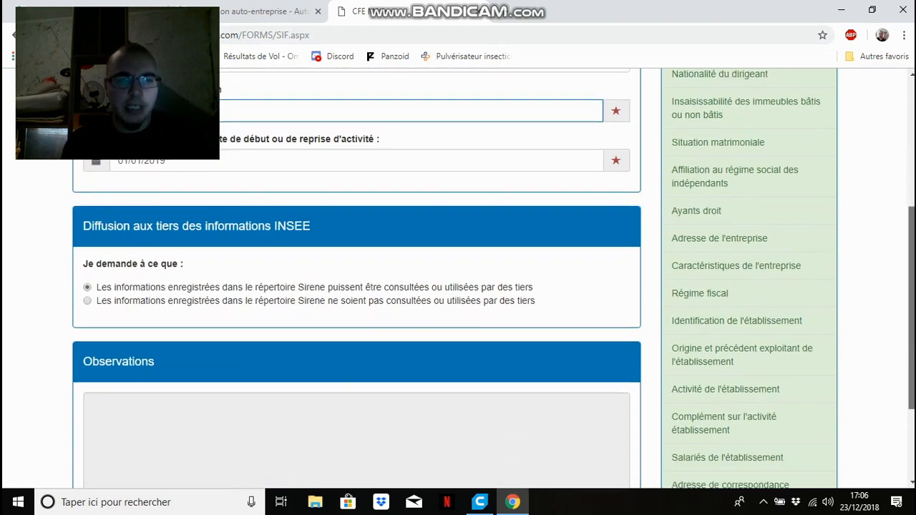
pyautogui.scroll(-1, 458, 279)
pyautogui.scroll(-1, 458, 279)
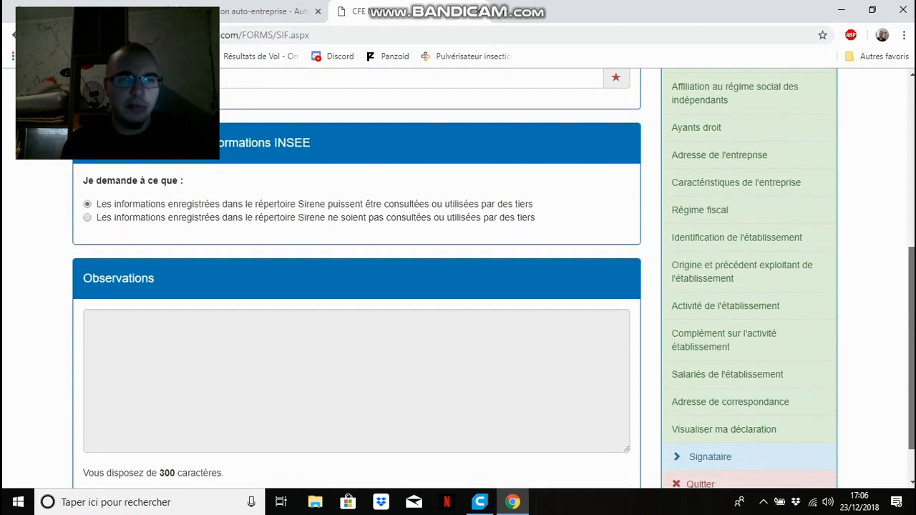
pyautogui.scroll(-1, 527, 241)
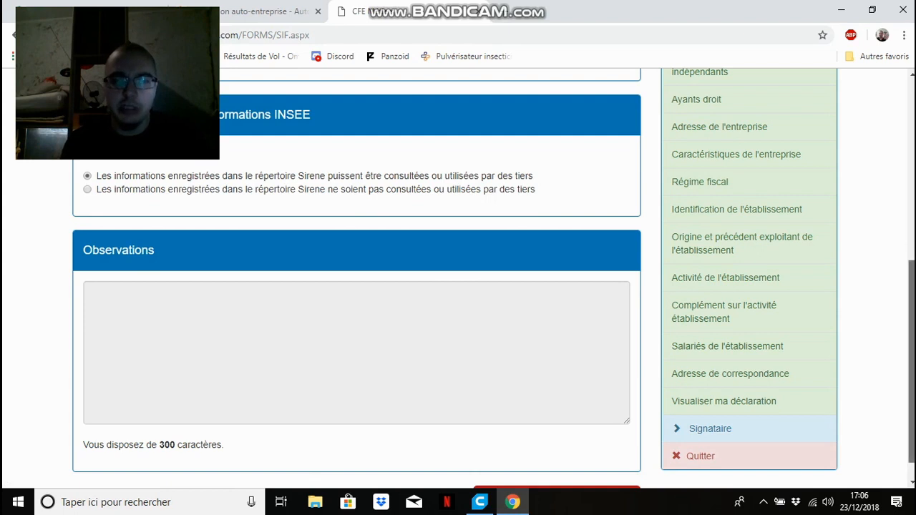
pyautogui.scroll(-1, 911, 357)
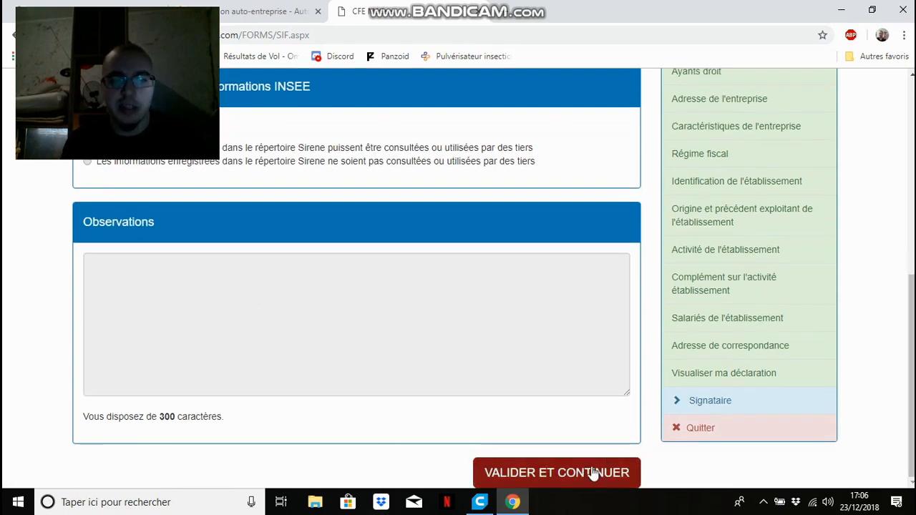
pyautogui.click(574, 476)
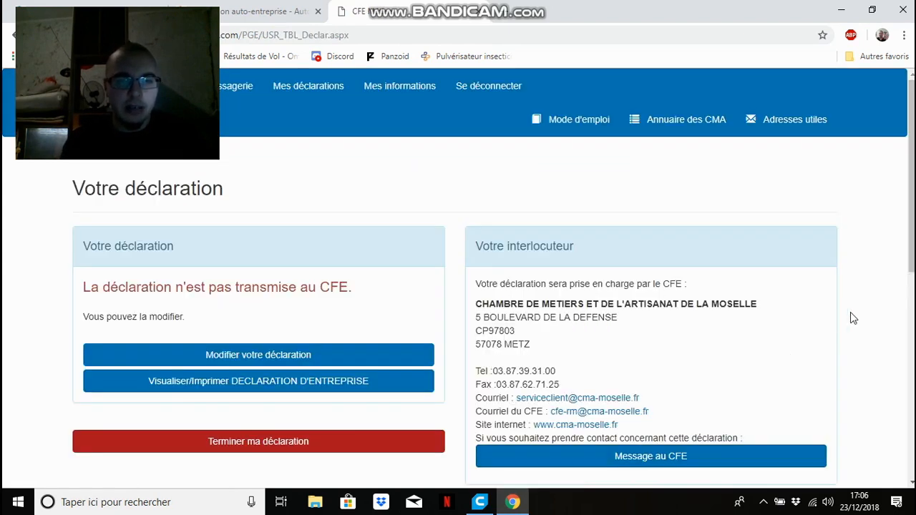
# Finish the declaration and review the sending and receipt options on its signature page.
pyautogui.scroll(-2, 458, 279)
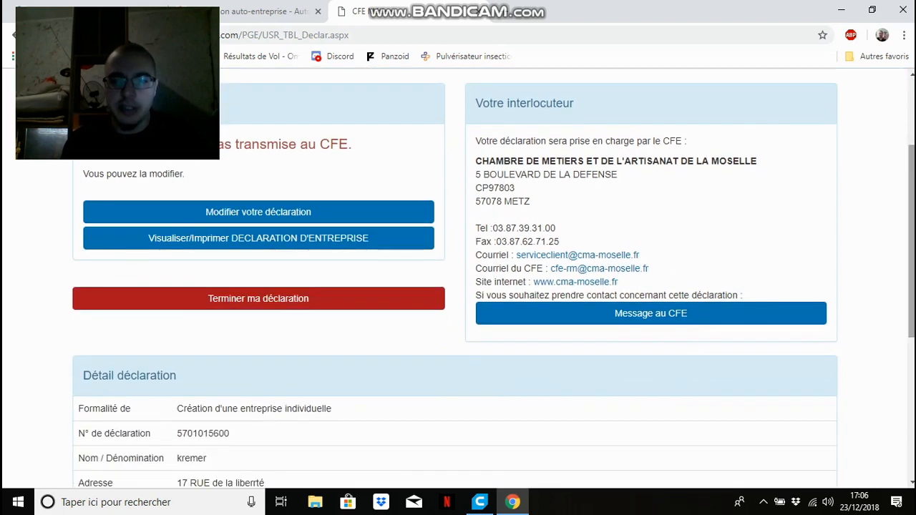
pyautogui.click(273, 306)
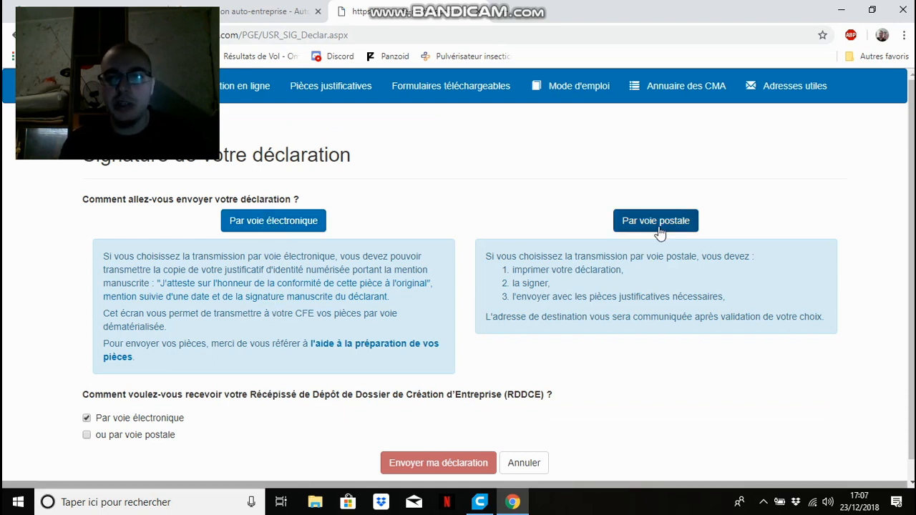
pyautogui.moveTo(911, 243); pyautogui.dragTo(911, 262)
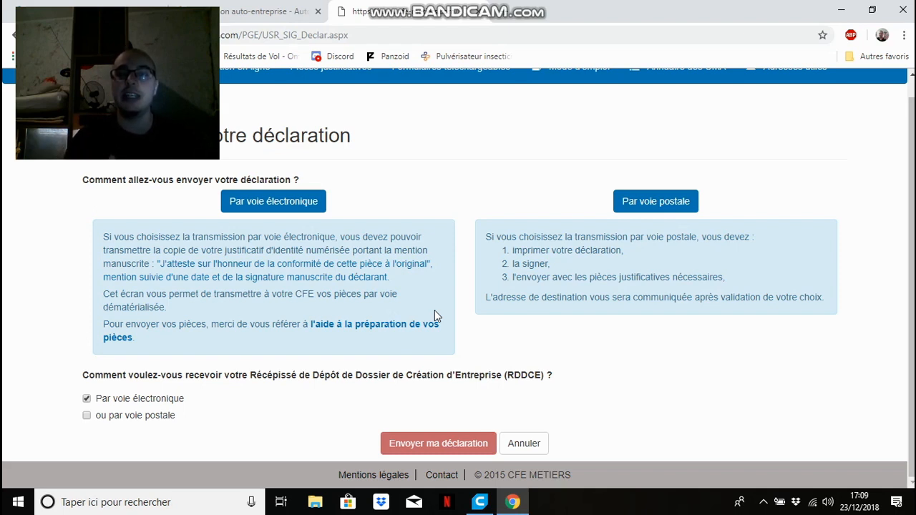
pyautogui.click(763, 501)
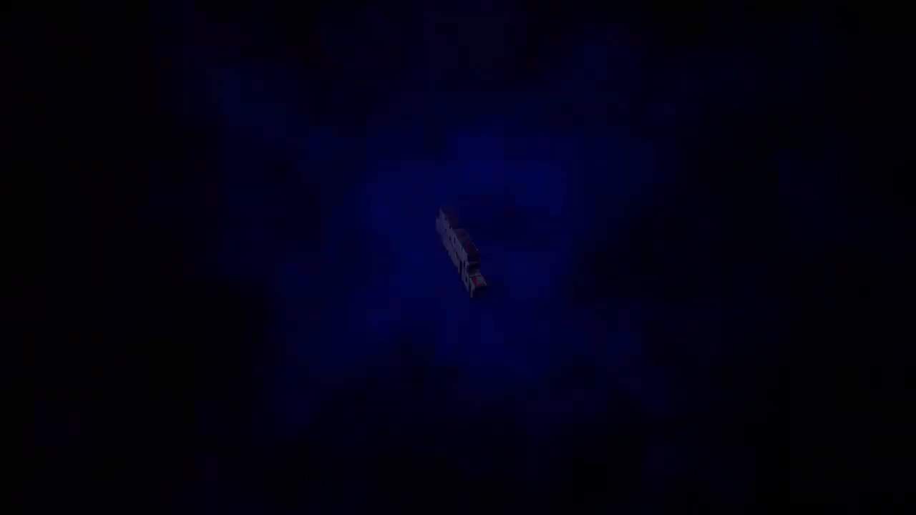